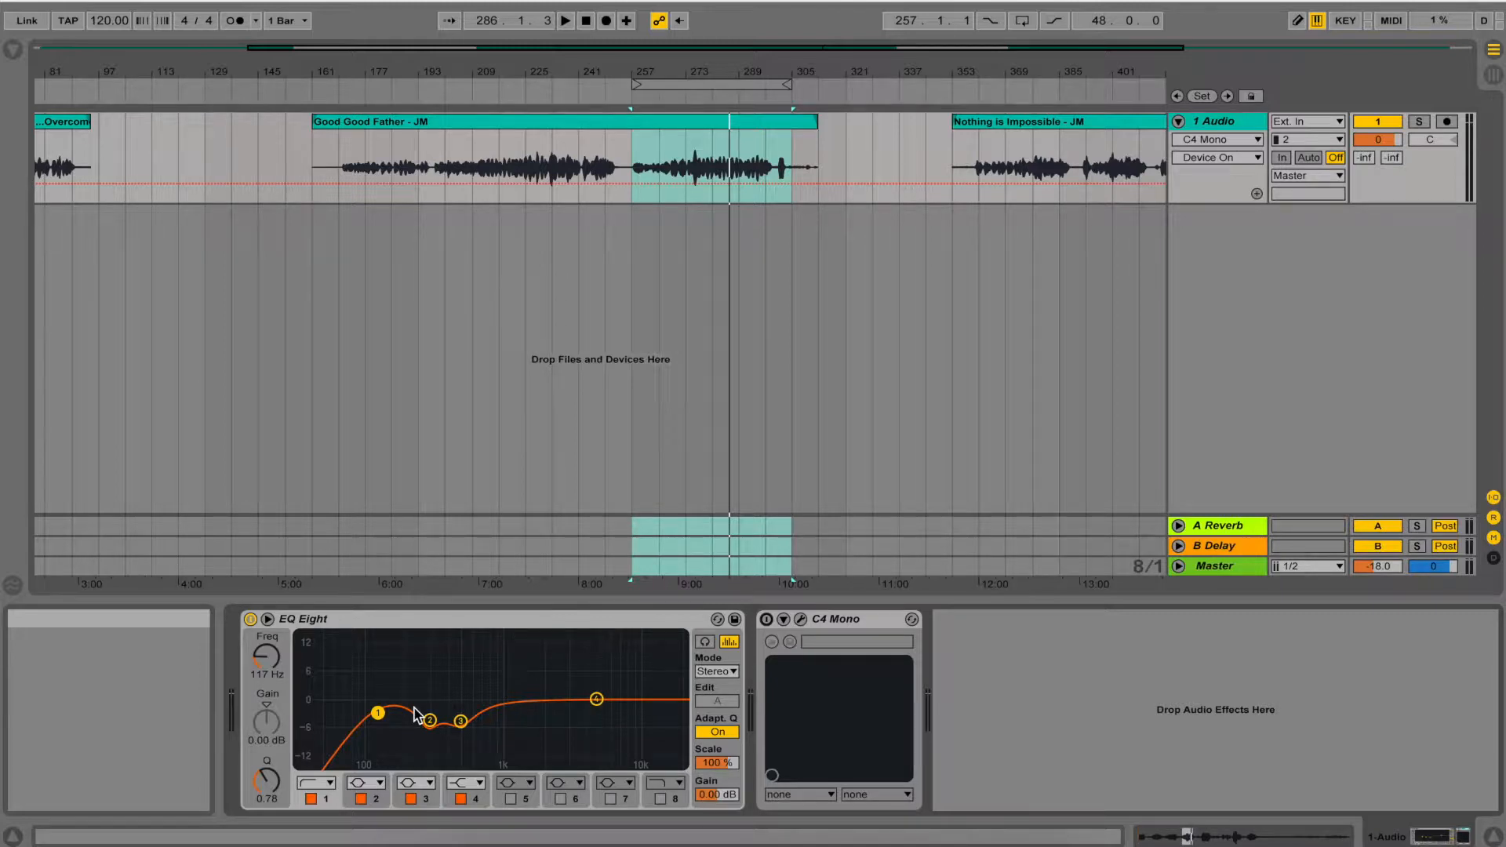
Open the C4 Mono plug-in, play the selected vocal section, and move the low crossover to 158.
click(800, 620)
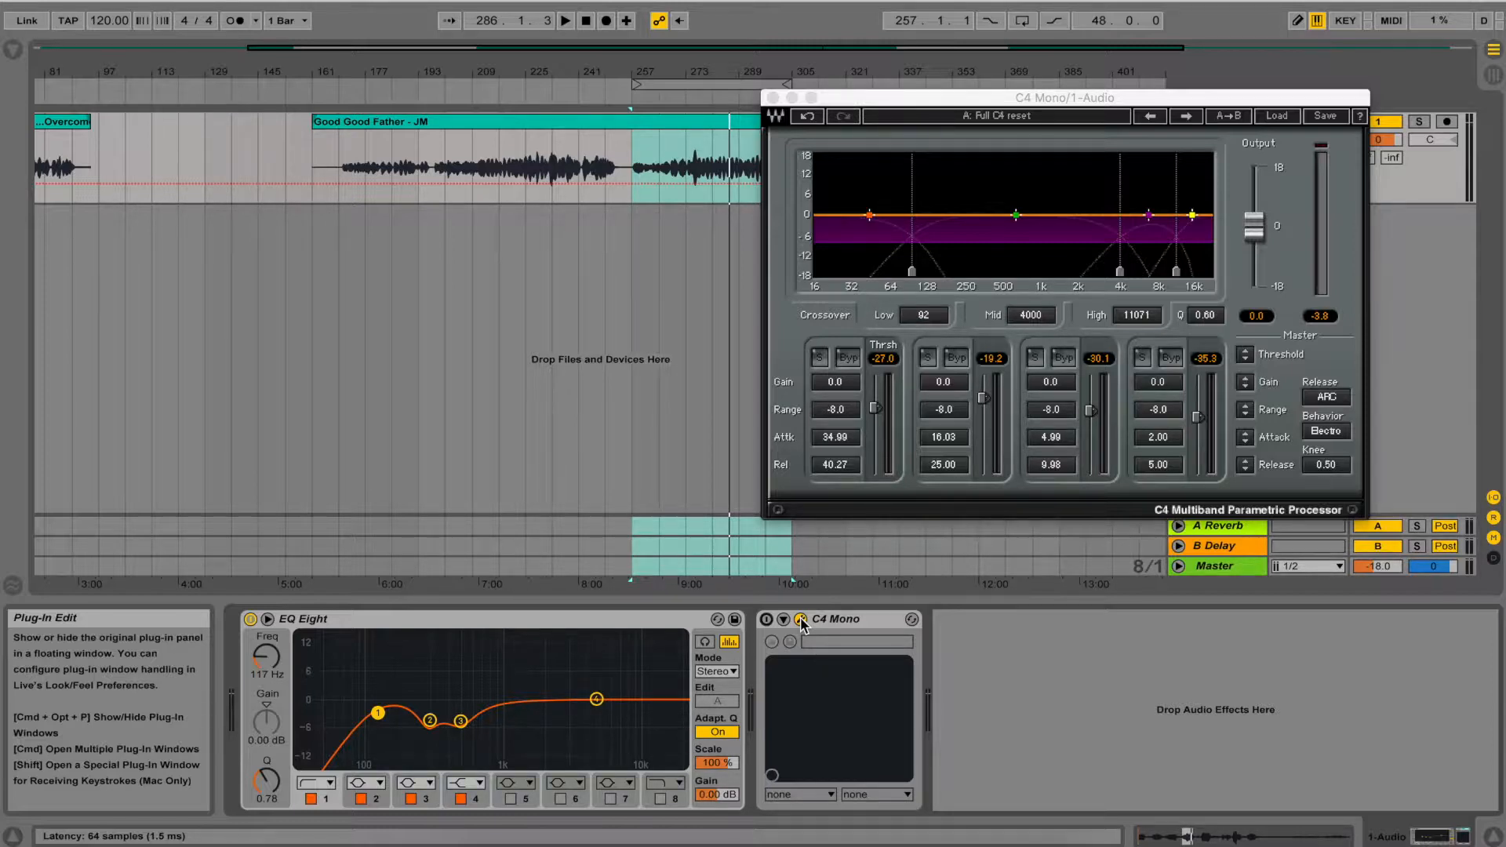
key(space)
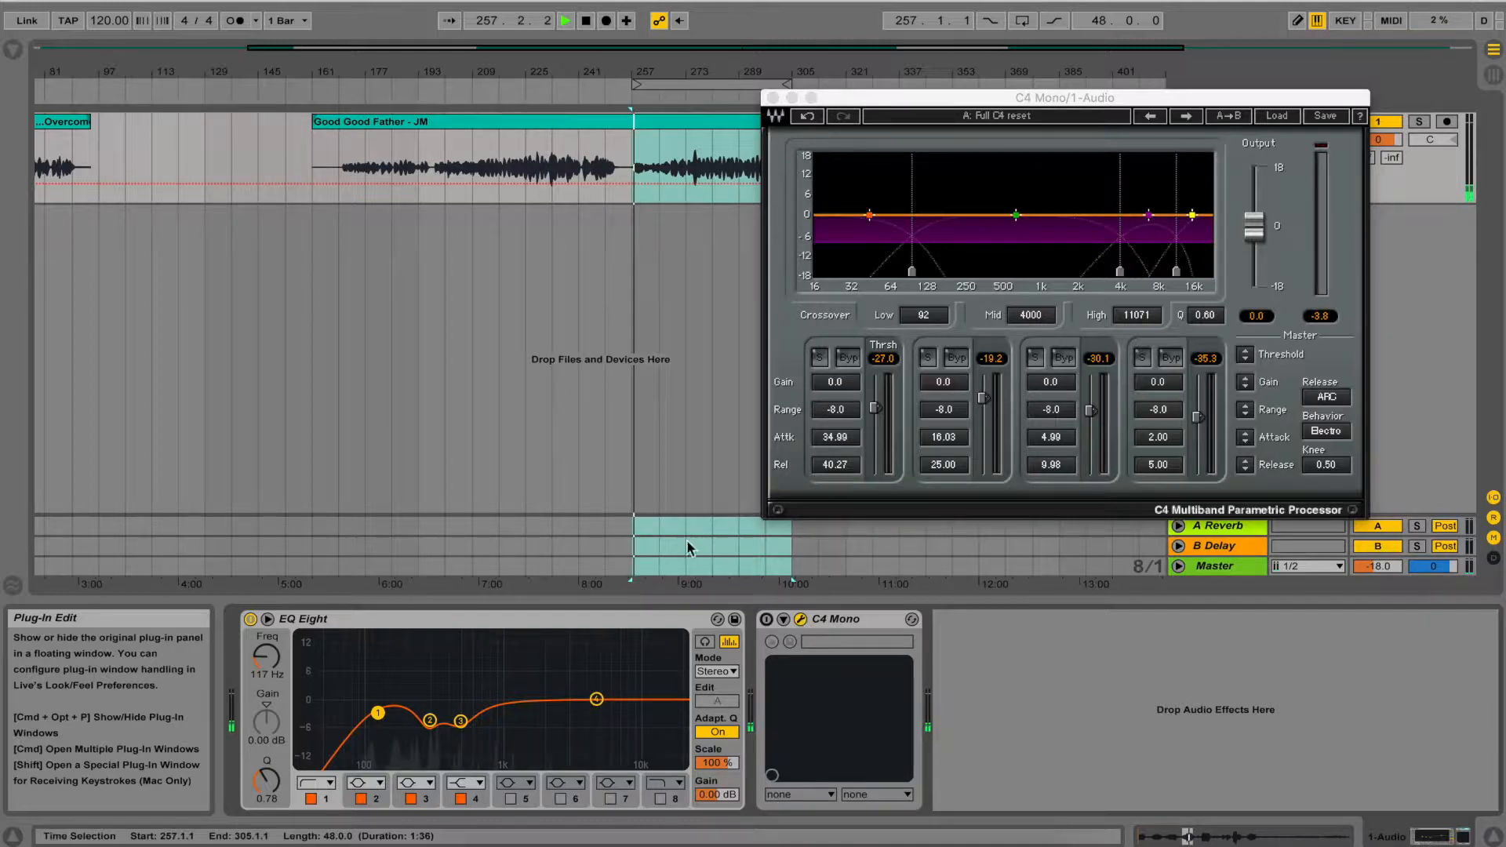
click(912, 276)
click(912, 273)
drag(913, 273, 941, 273)
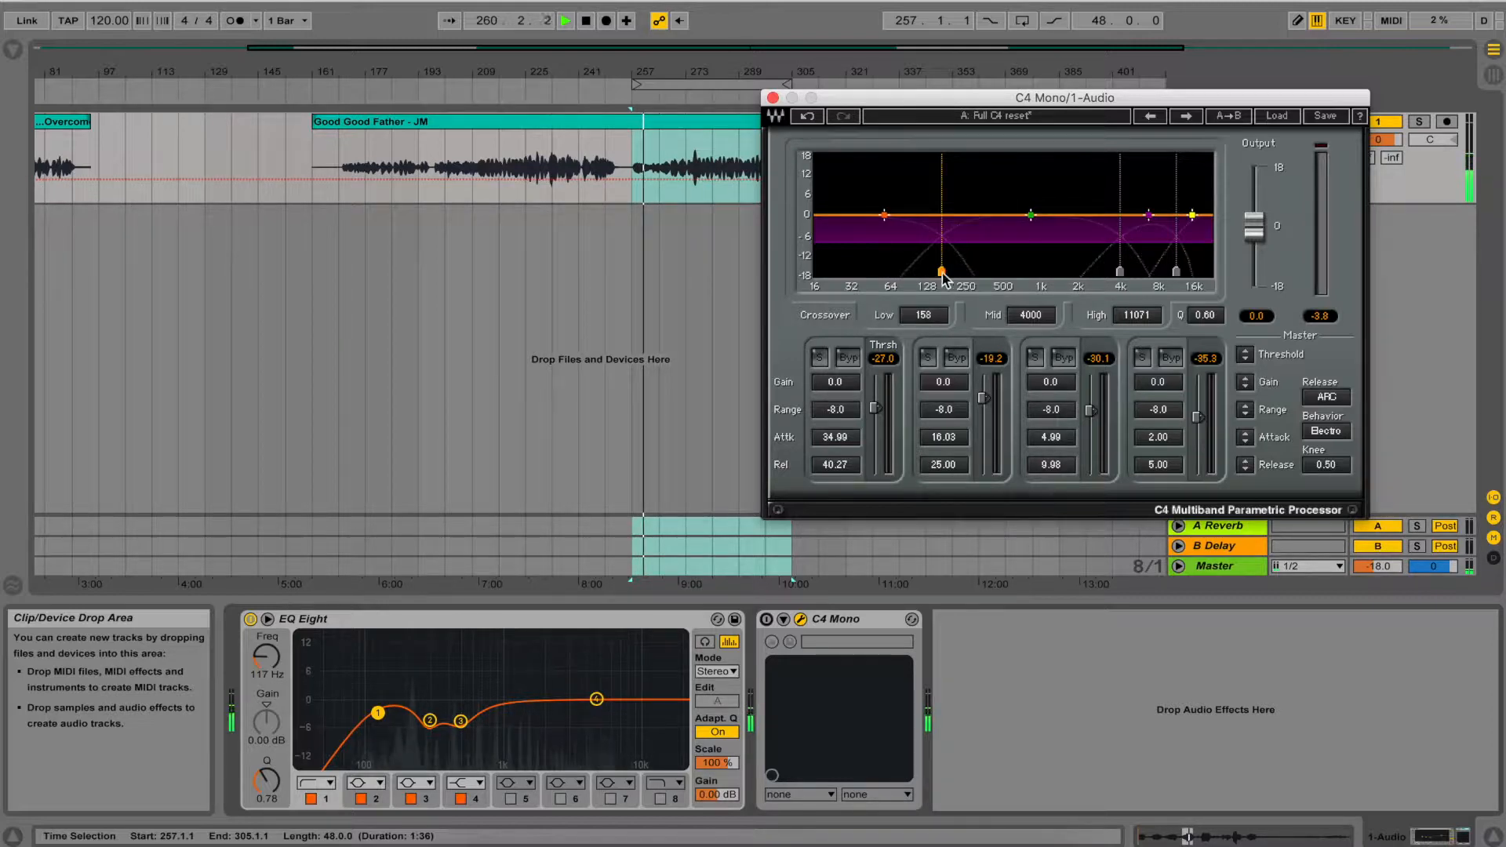
Enable the C4 Mono device and, with the lowest band soloed, raise the low crossover to 191.
click(818, 359)
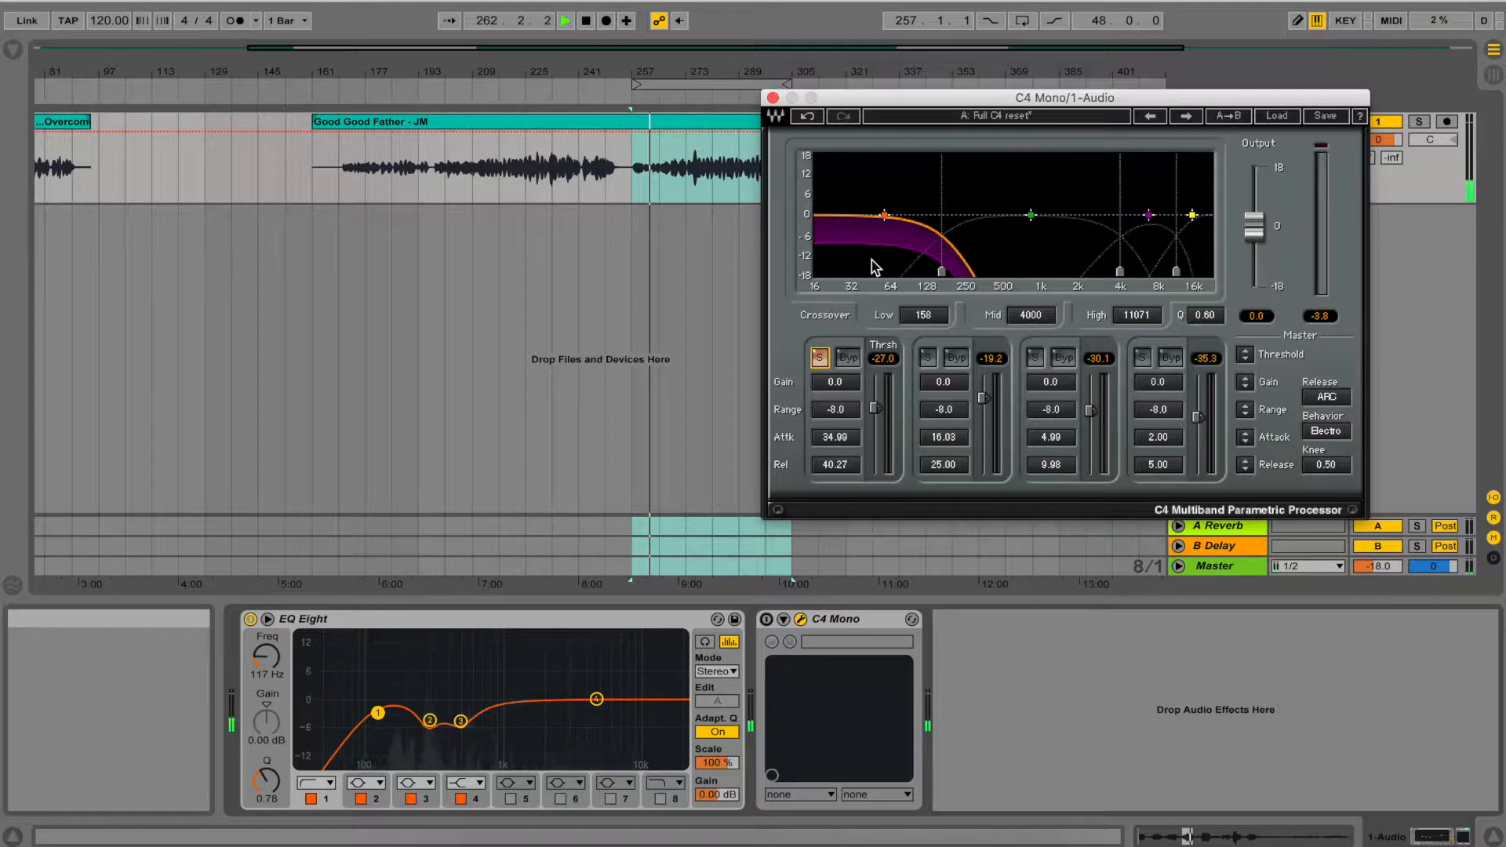
click(765, 620)
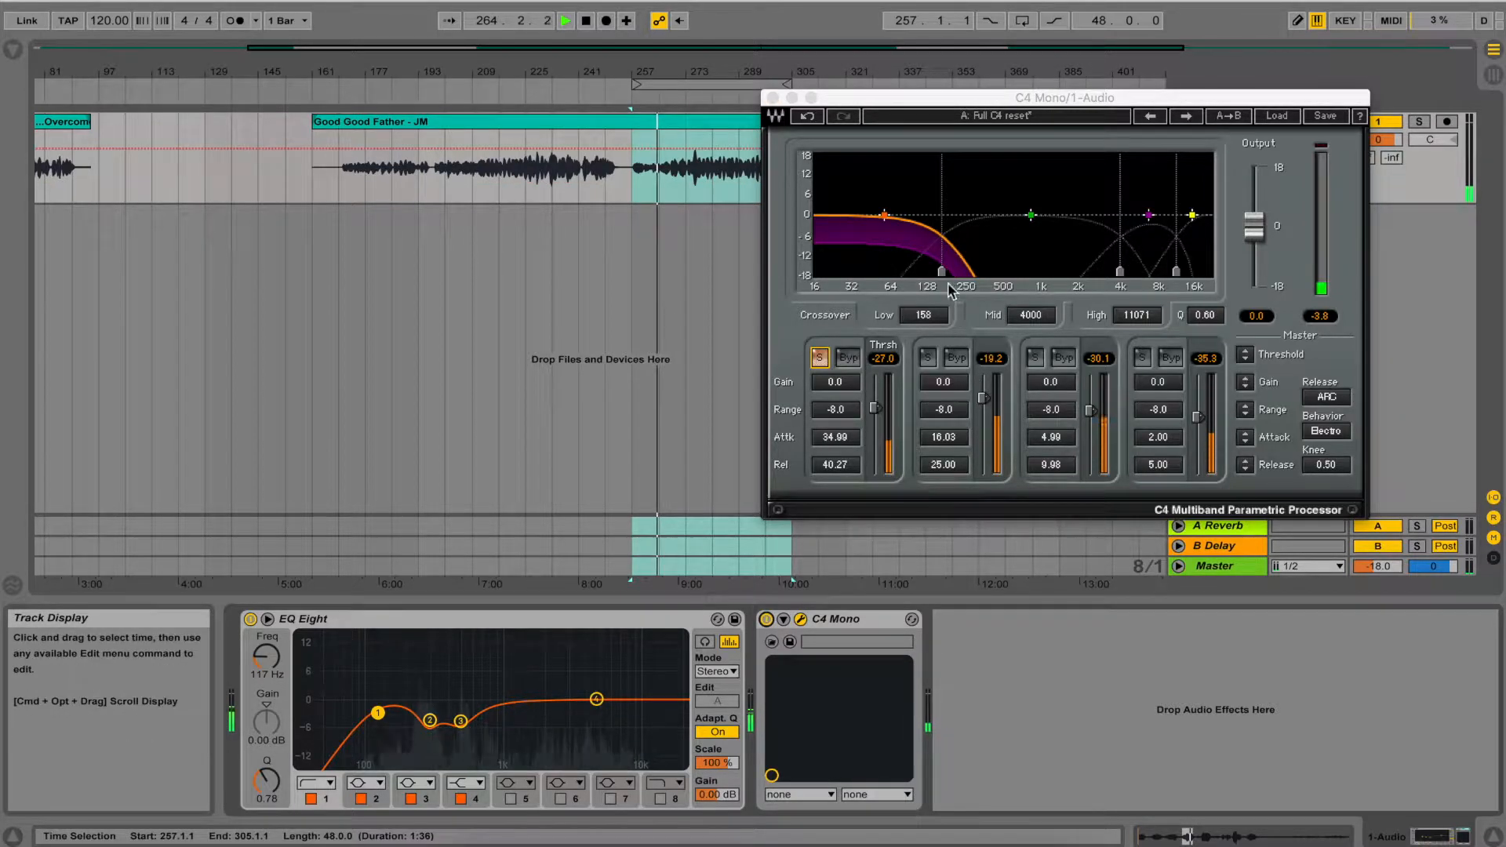
drag(942, 274, 951, 273)
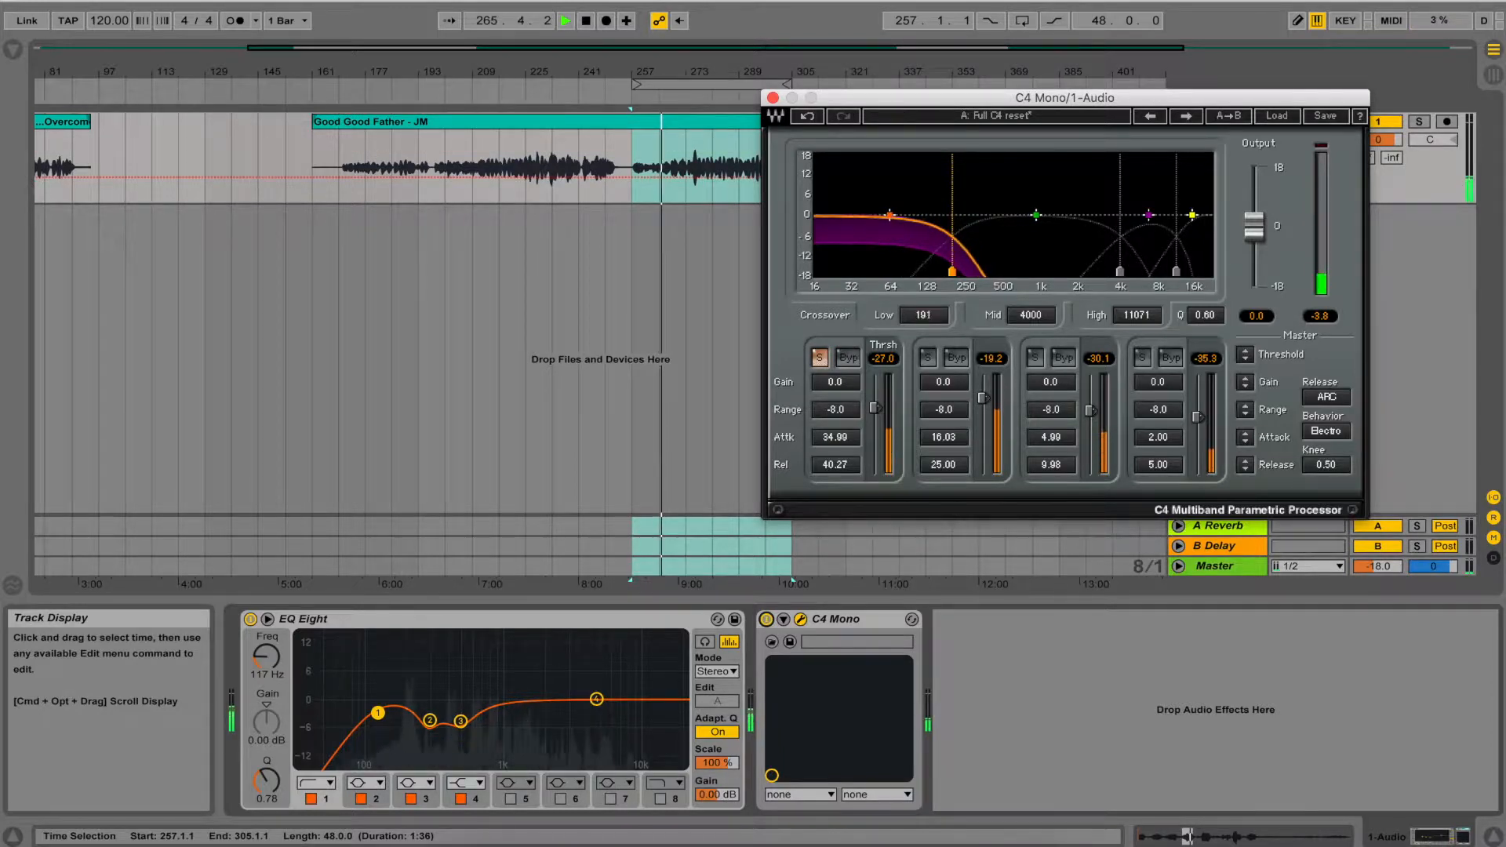
Solo only the second band and lower the mid crossover to 1455.
click(929, 359)
click(819, 358)
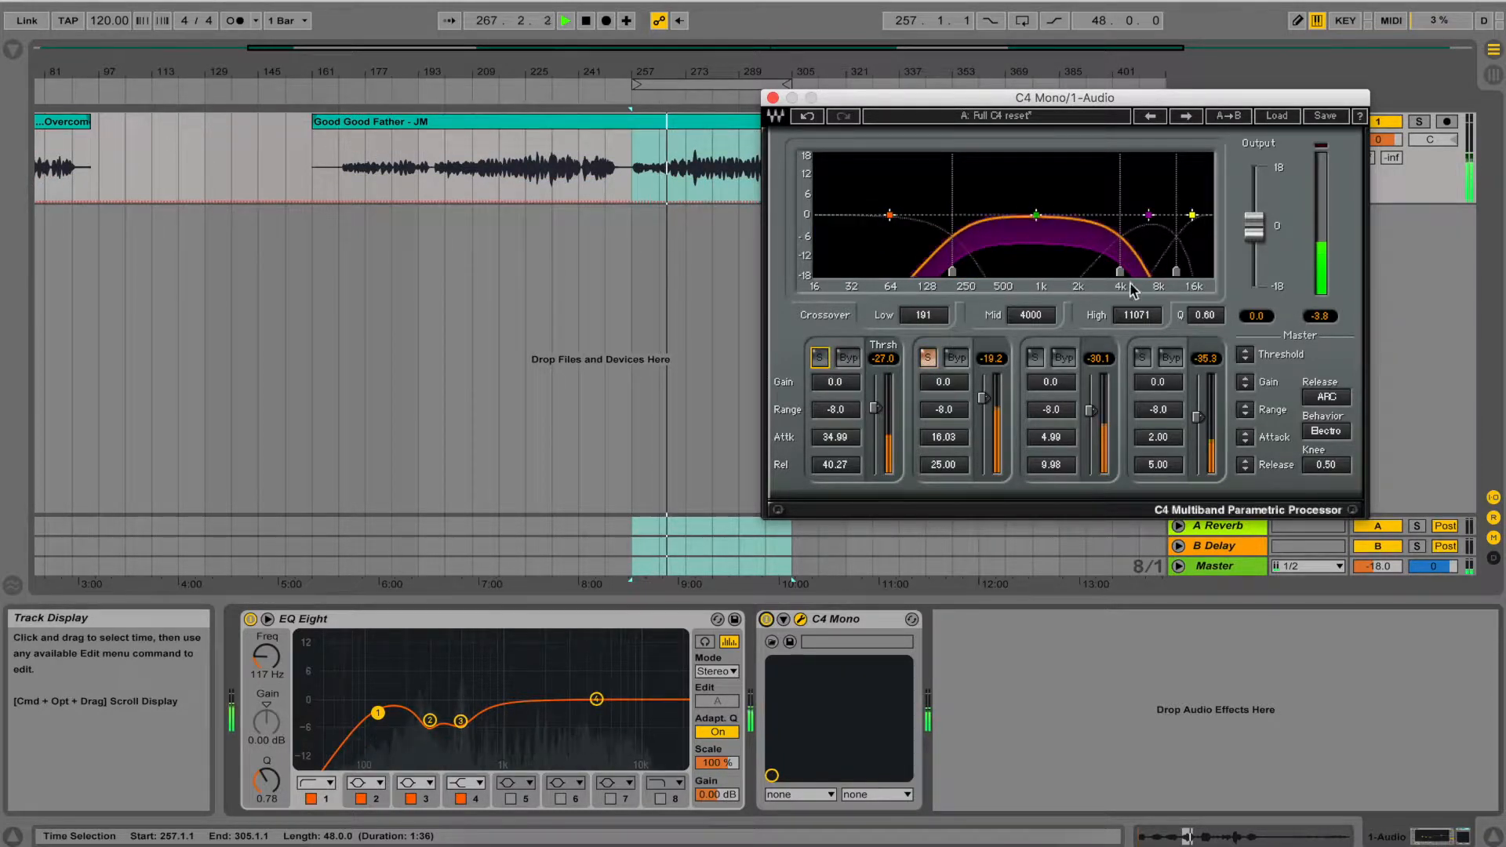
drag(1120, 273, 1065, 272)
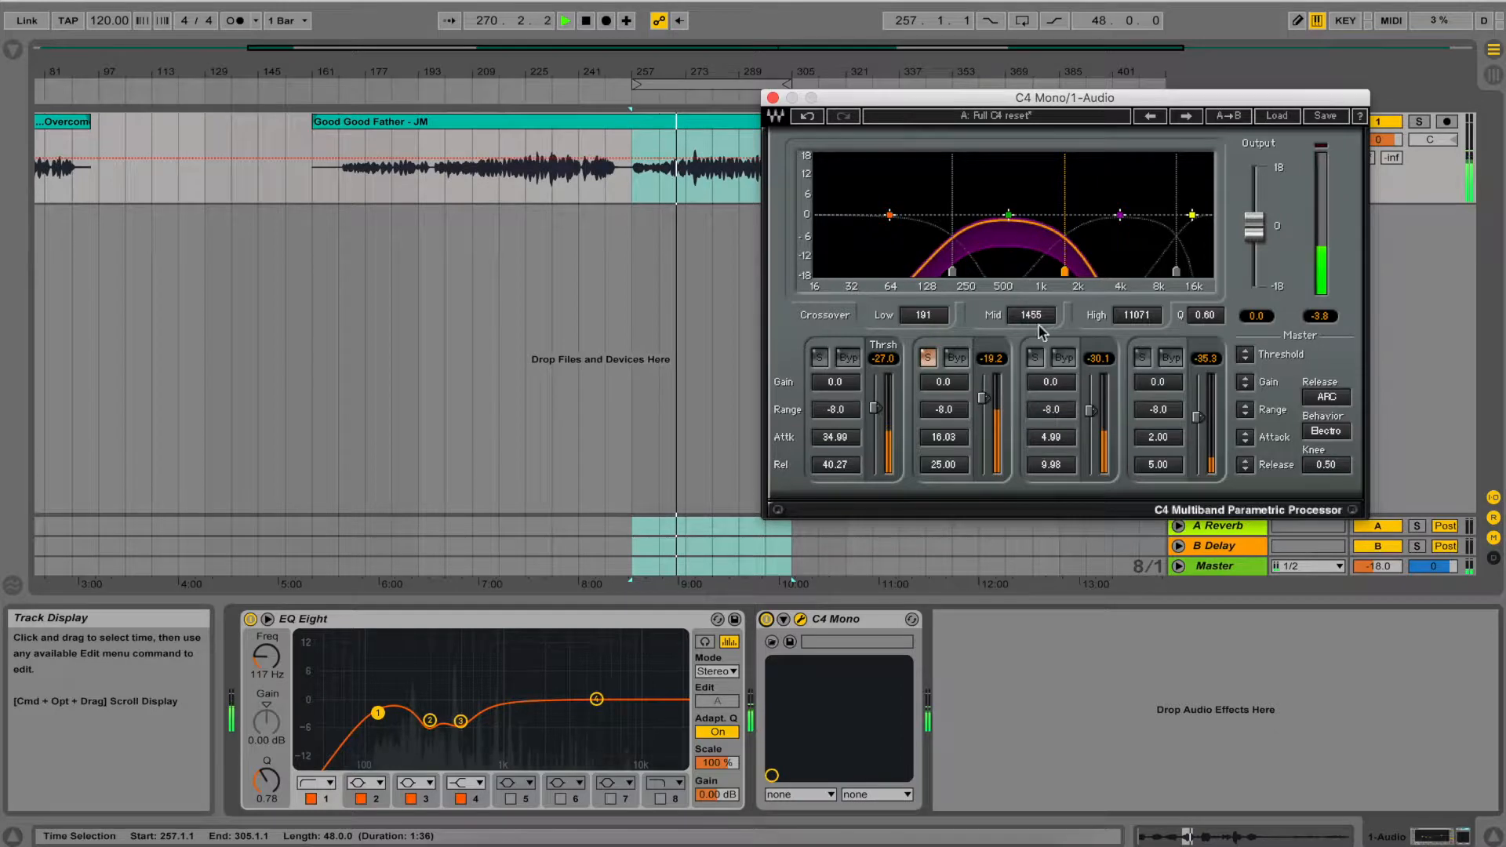
Solo only the third band and lower the high crossover to 7389 and the mid crossover to 1385.
click(1035, 357)
click(929, 358)
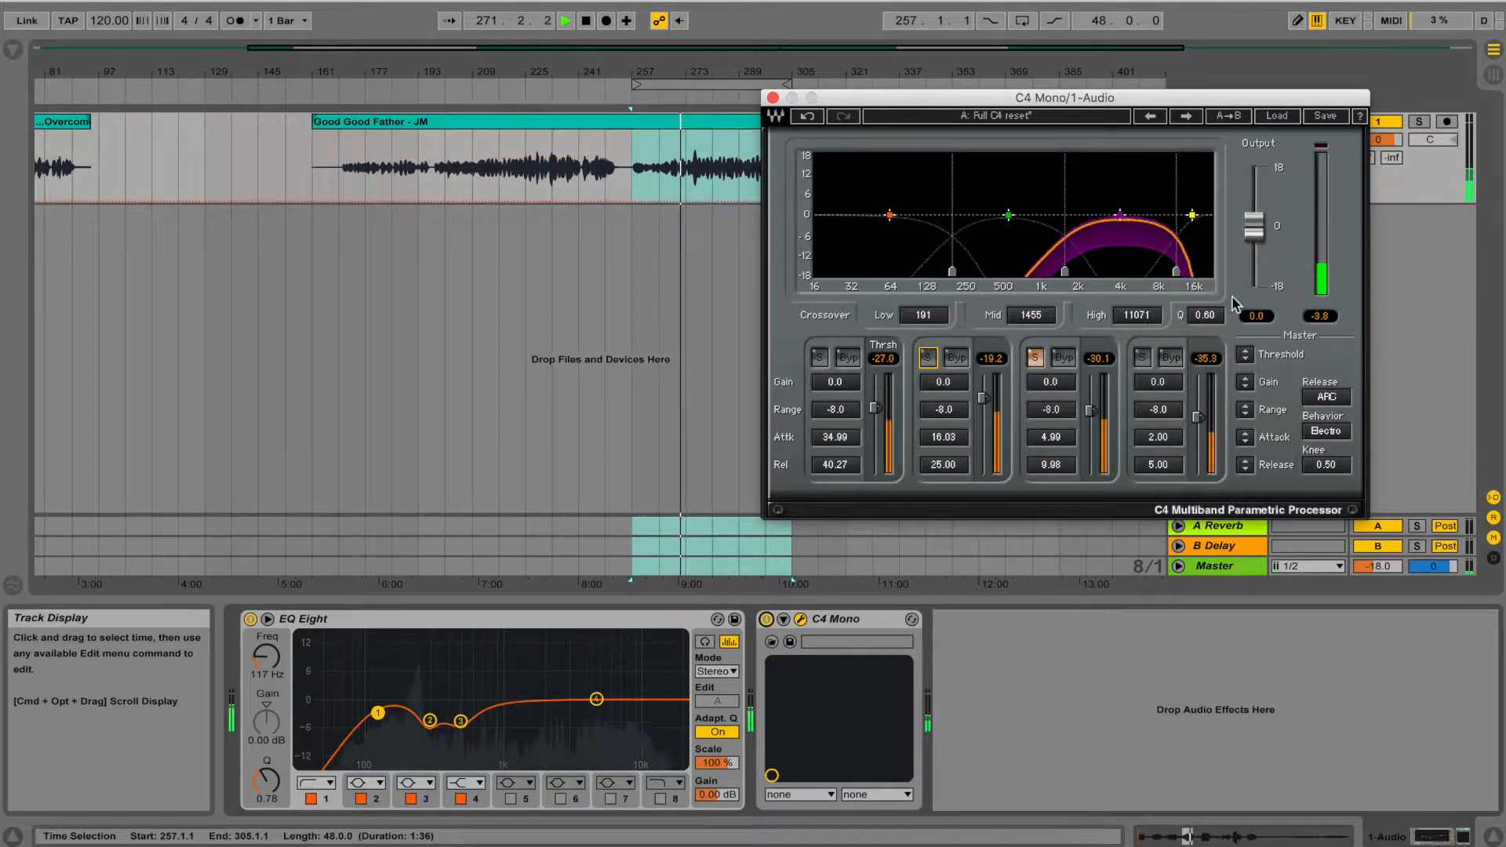
drag(1176, 272, 1064, 281)
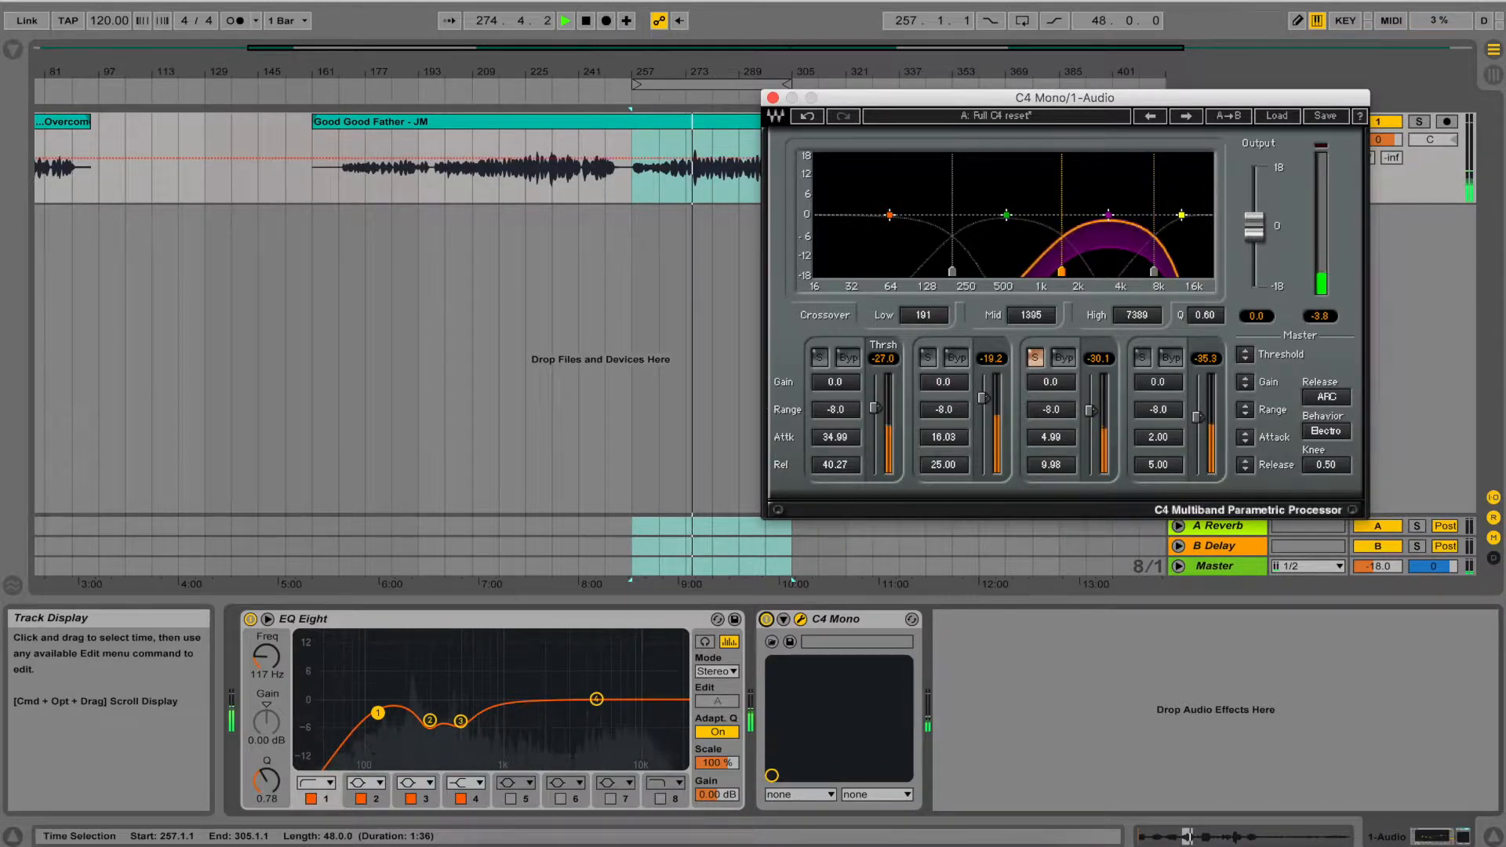
Audition the highest band on its own and return to hearing all four bands.
click(1141, 363)
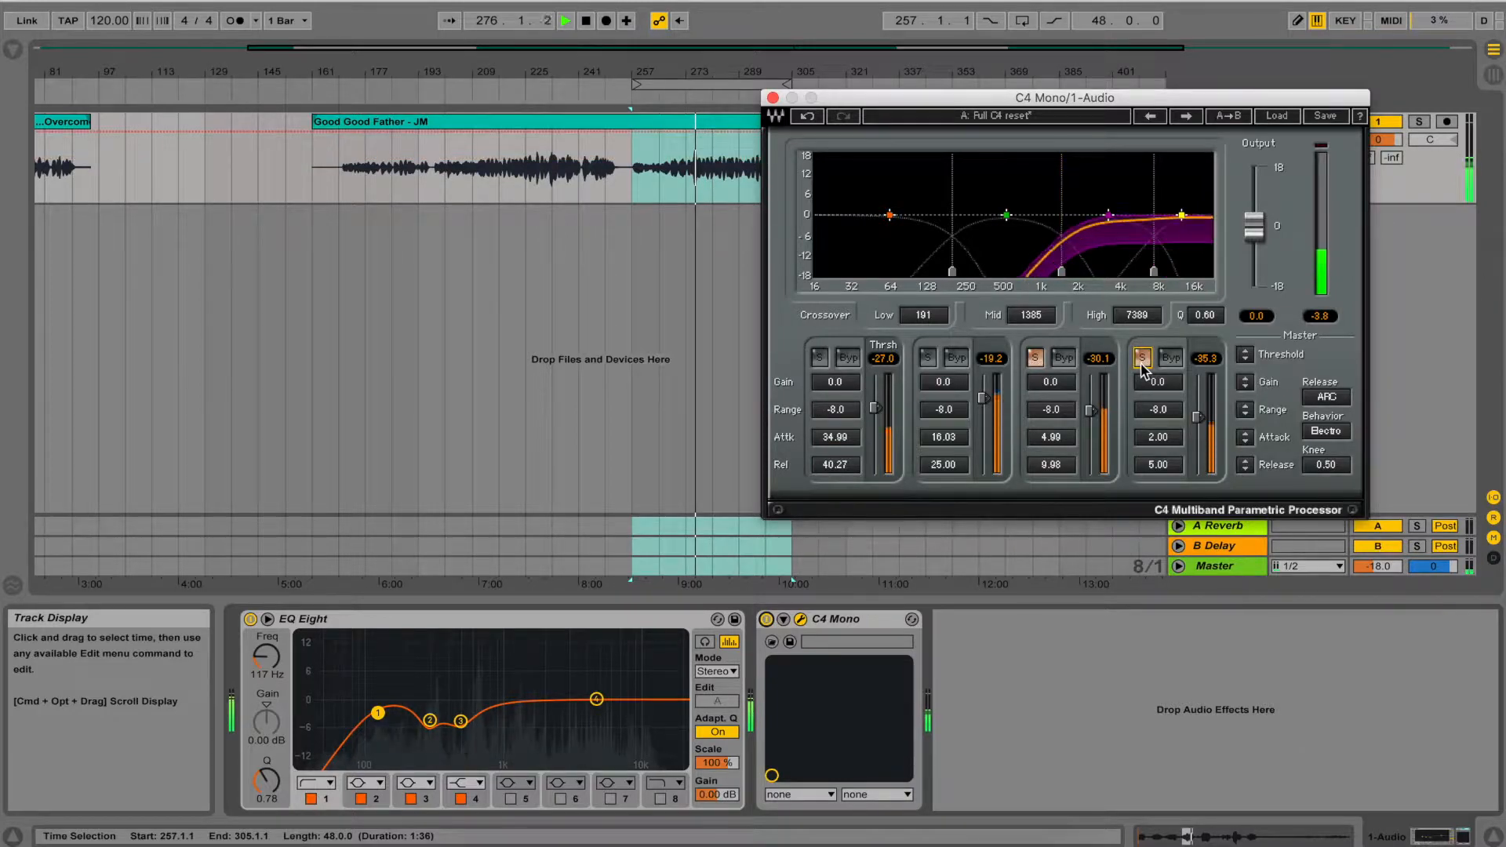
click(1037, 360)
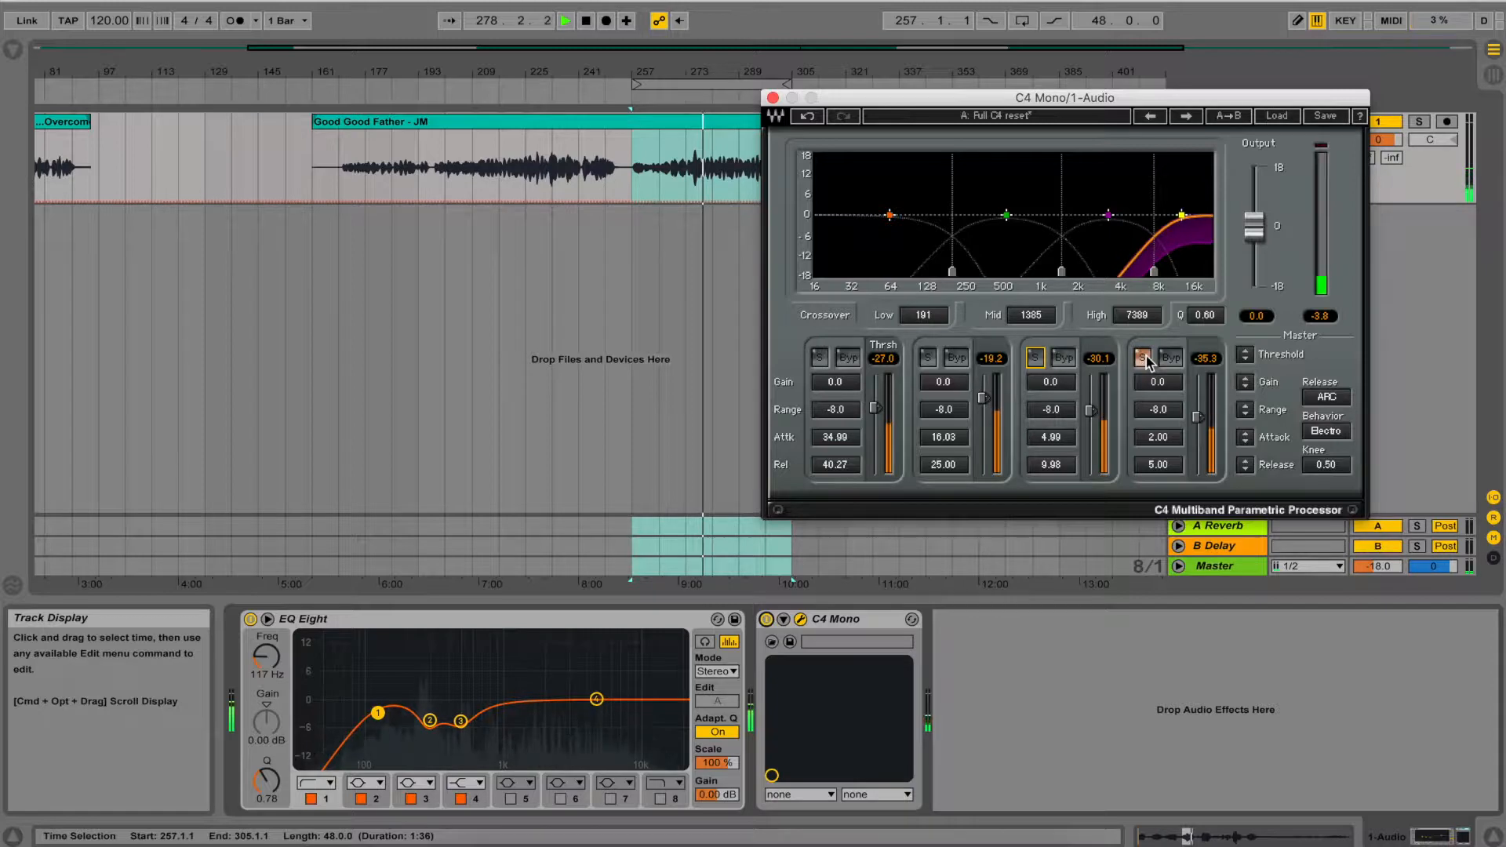
click(1146, 357)
Set the highest band's gain to 2.4 and the thresholds to -6.1, 0.0, 0.0 and -4.7 from lowest to highest band.
drag(1162, 384, 1162, 363)
drag(1198, 416, 1198, 380)
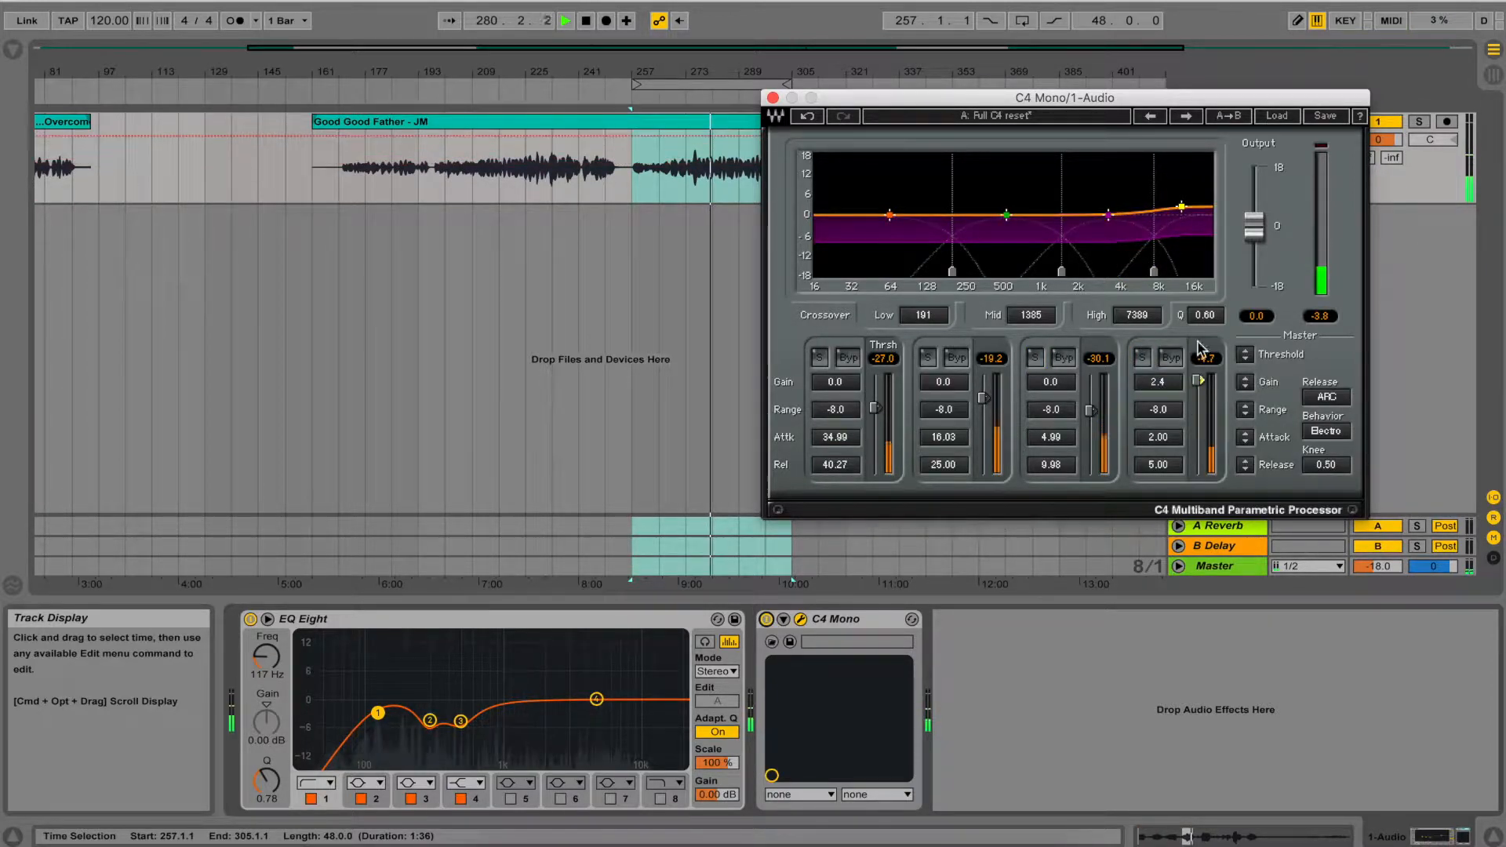
drag(1090, 410, 1091, 375)
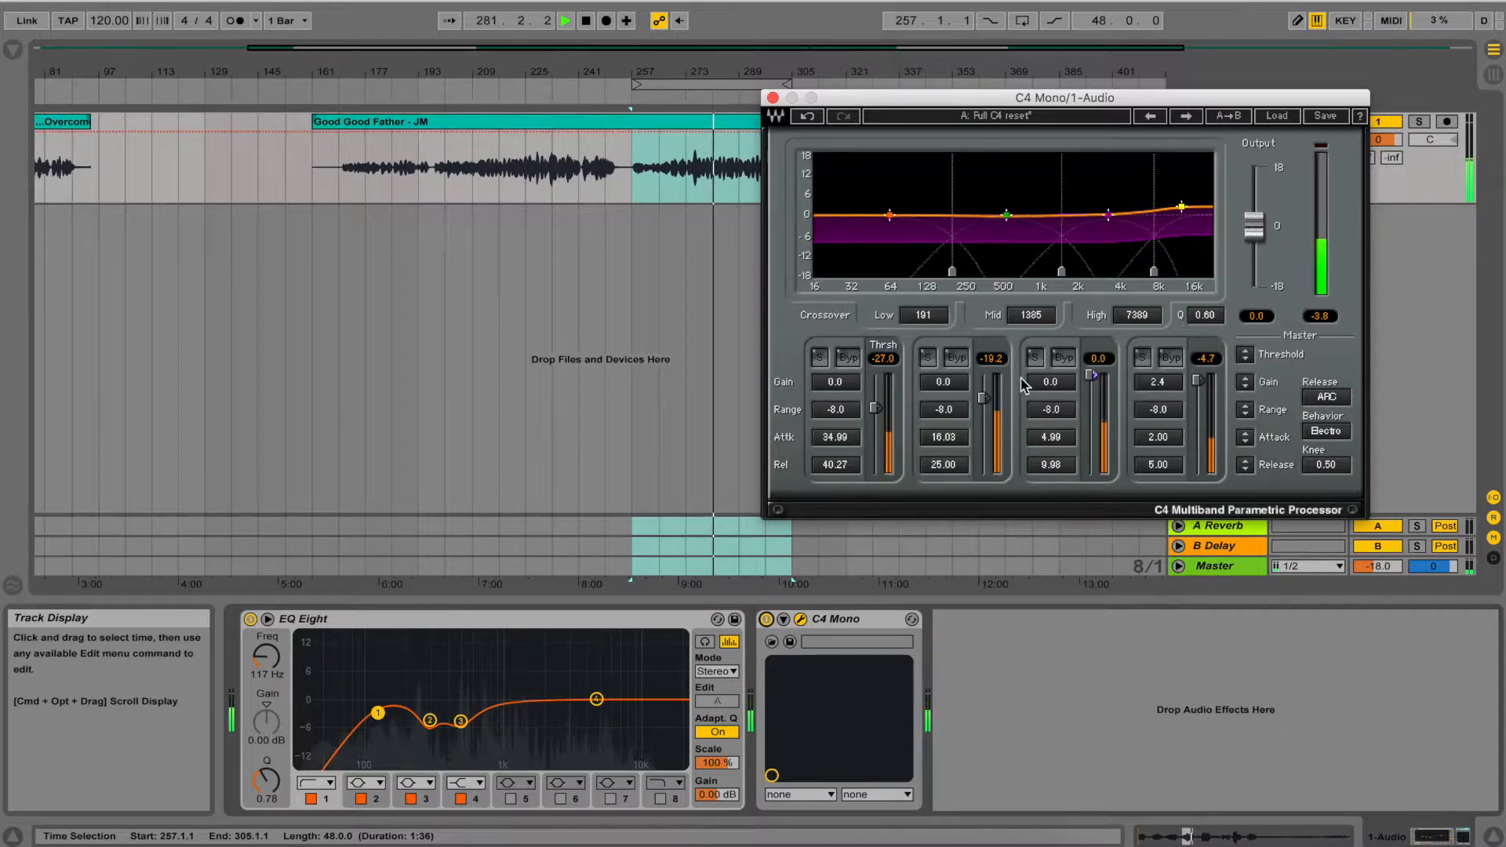
drag(986, 399, 985, 375)
drag(874, 409, 875, 384)
Set the gain to 1.9 on the third band and 3.3 on the highest band.
click(1167, 381)
drag(1051, 382, 1051, 365)
drag(1158, 383, 1158, 375)
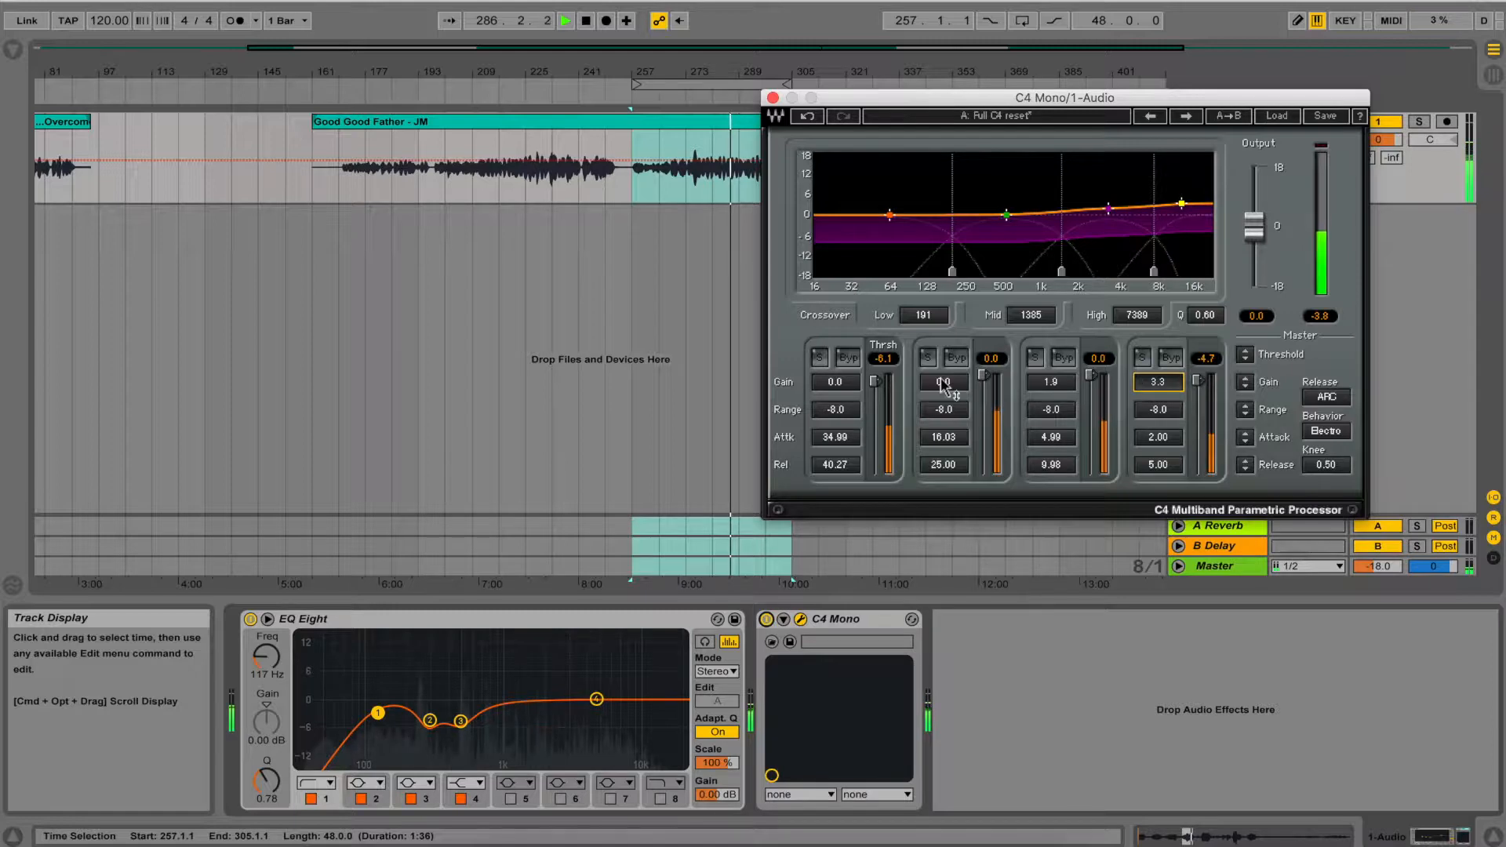
Solo the lowest band and set its attack to 15.49 and its threshold to -34.0.
drag(849, 441, 849, 464)
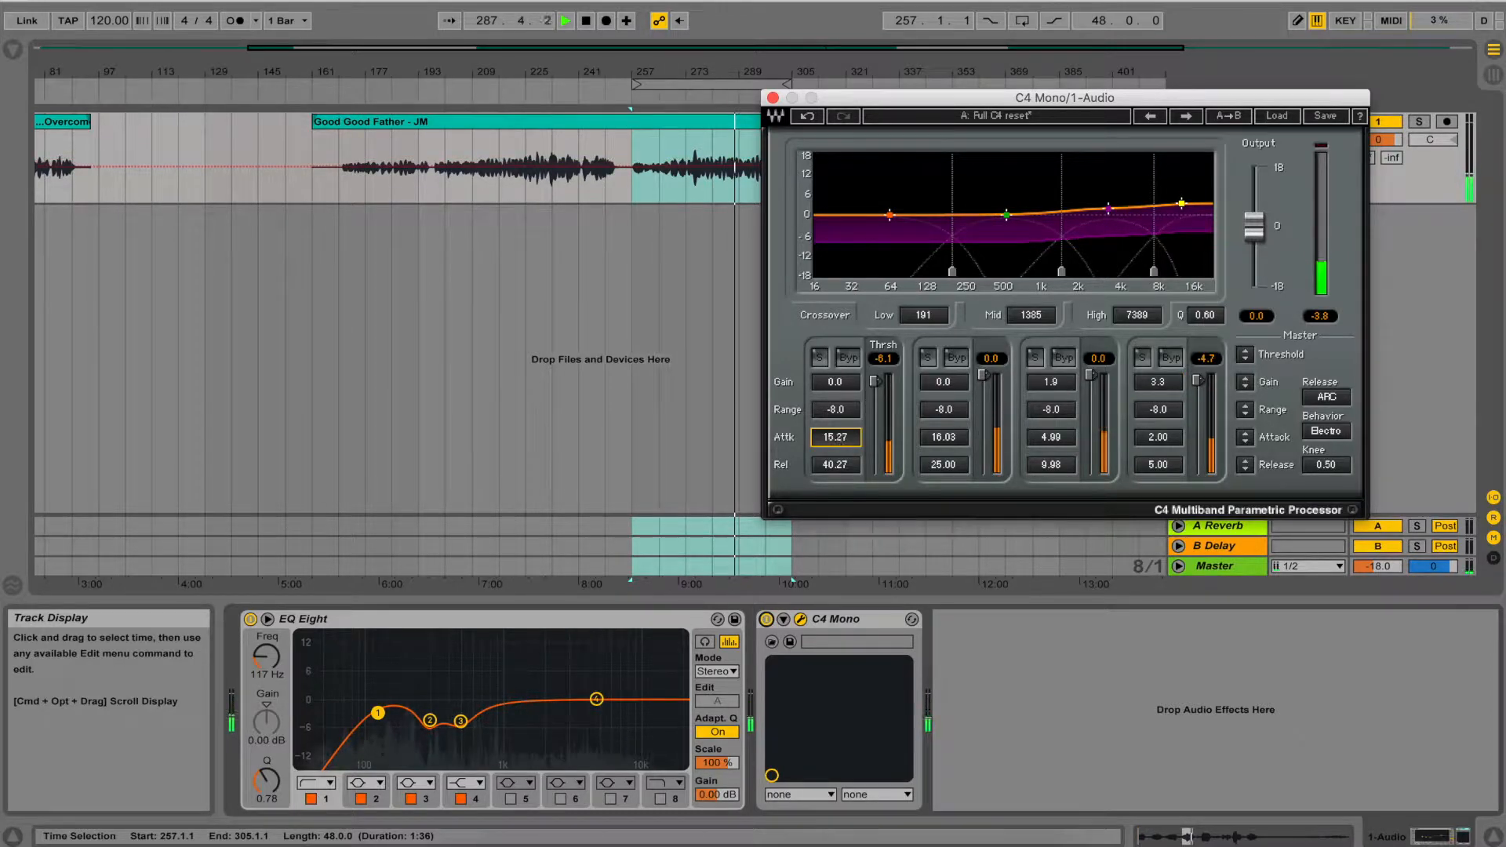
click(819, 358)
drag(849, 441, 848, 438)
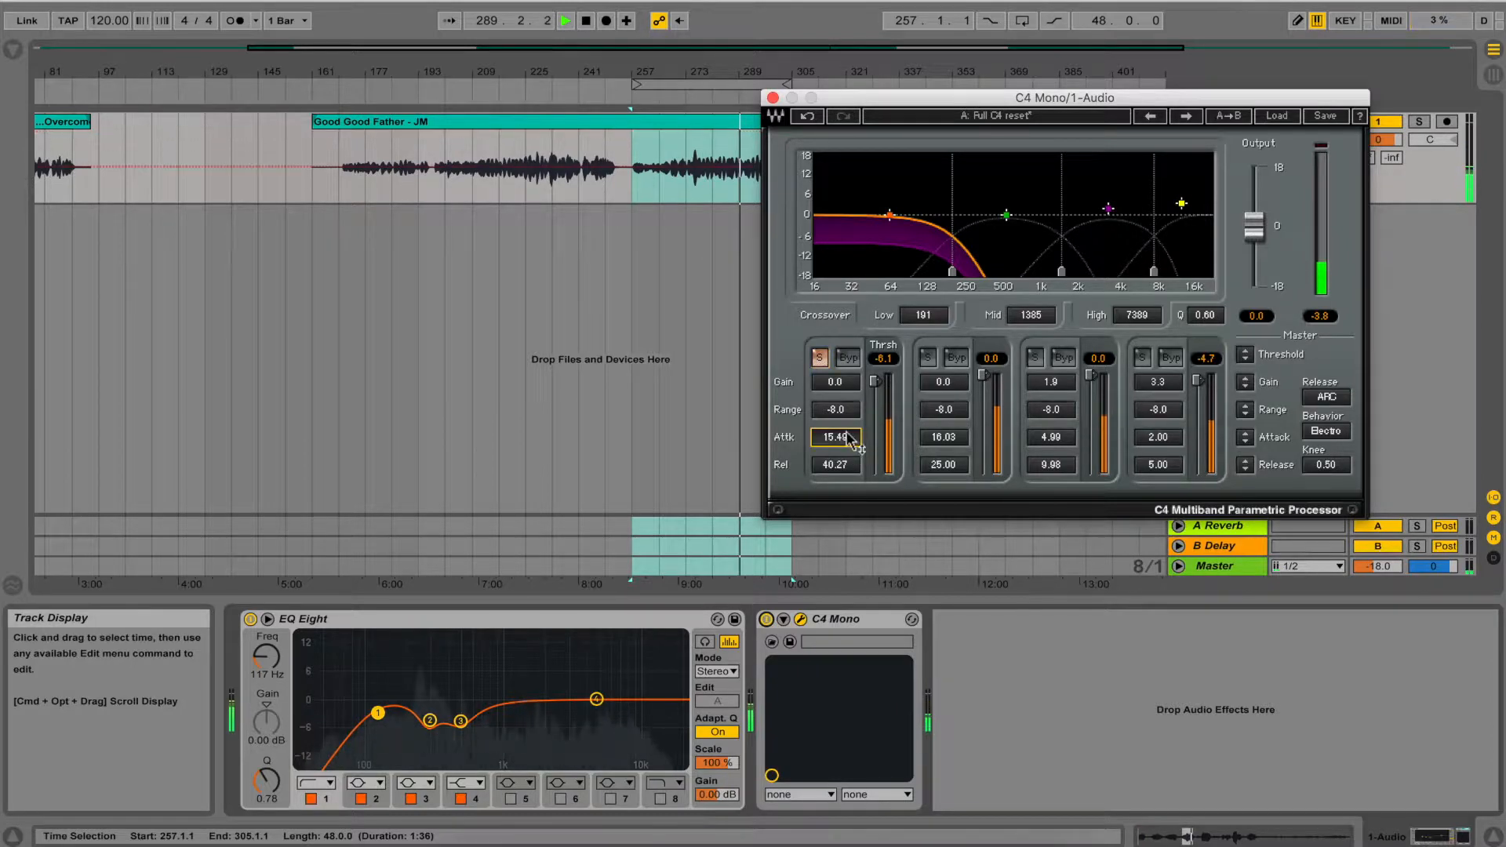
drag(873, 382, 876, 416)
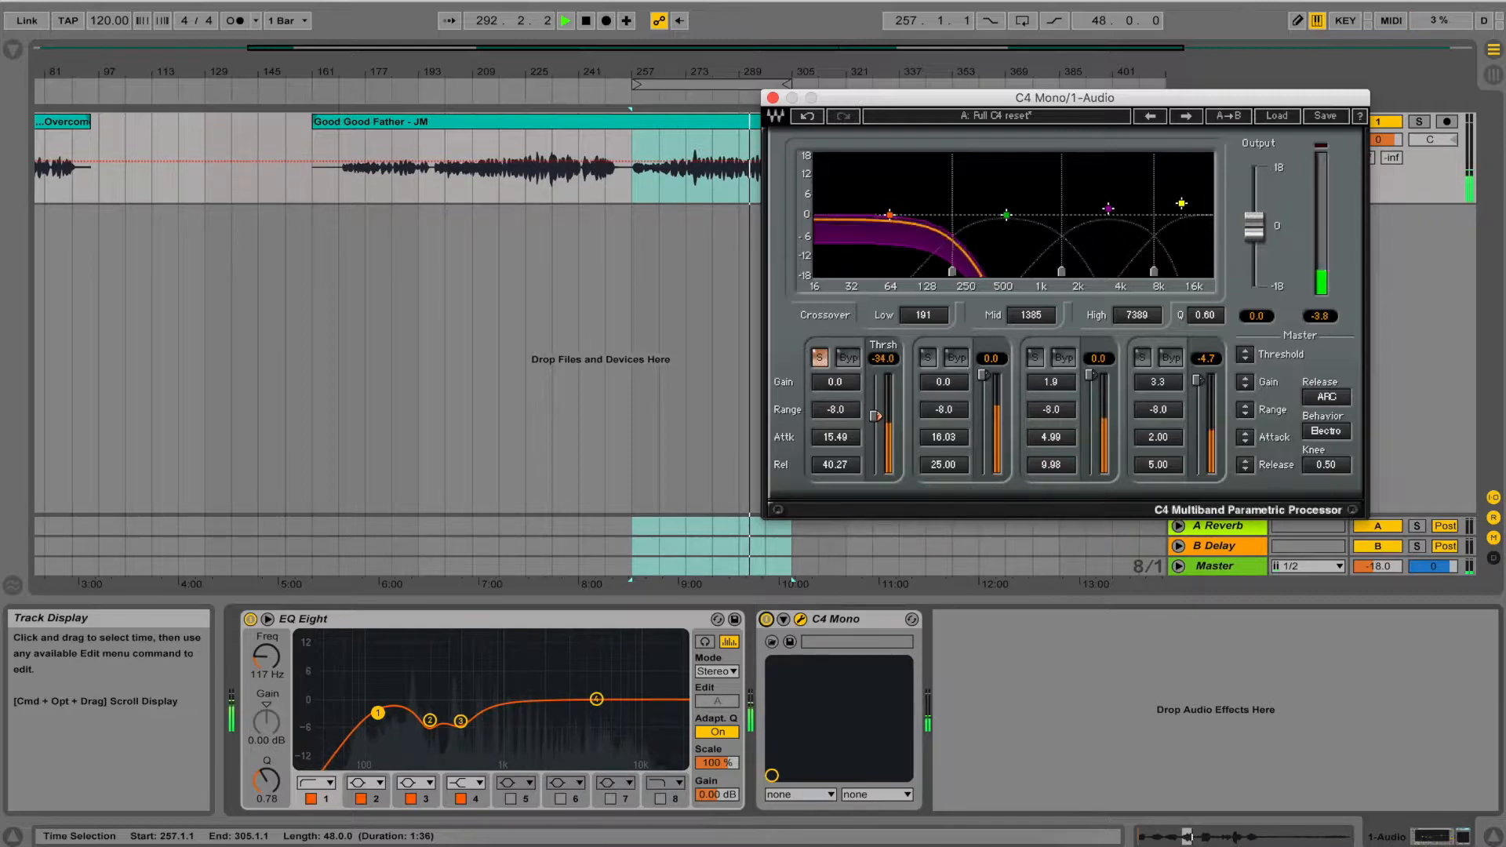
Set the lowest band's attack to 21.28, release to 32.06 and range to -4.9, and clear its solo.
drag(849, 437, 846, 478)
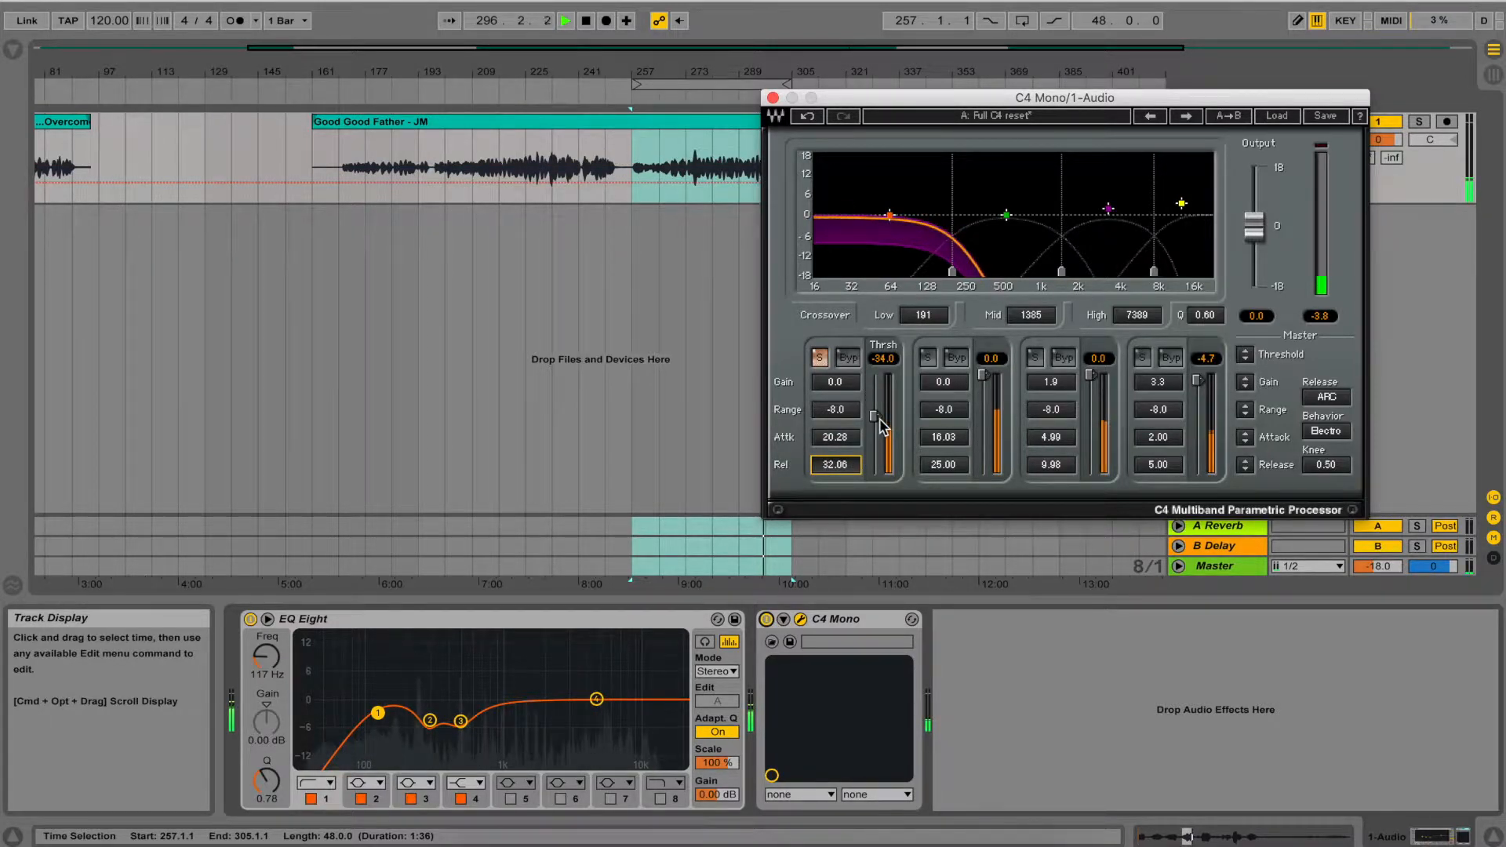
drag(848, 439, 852, 408)
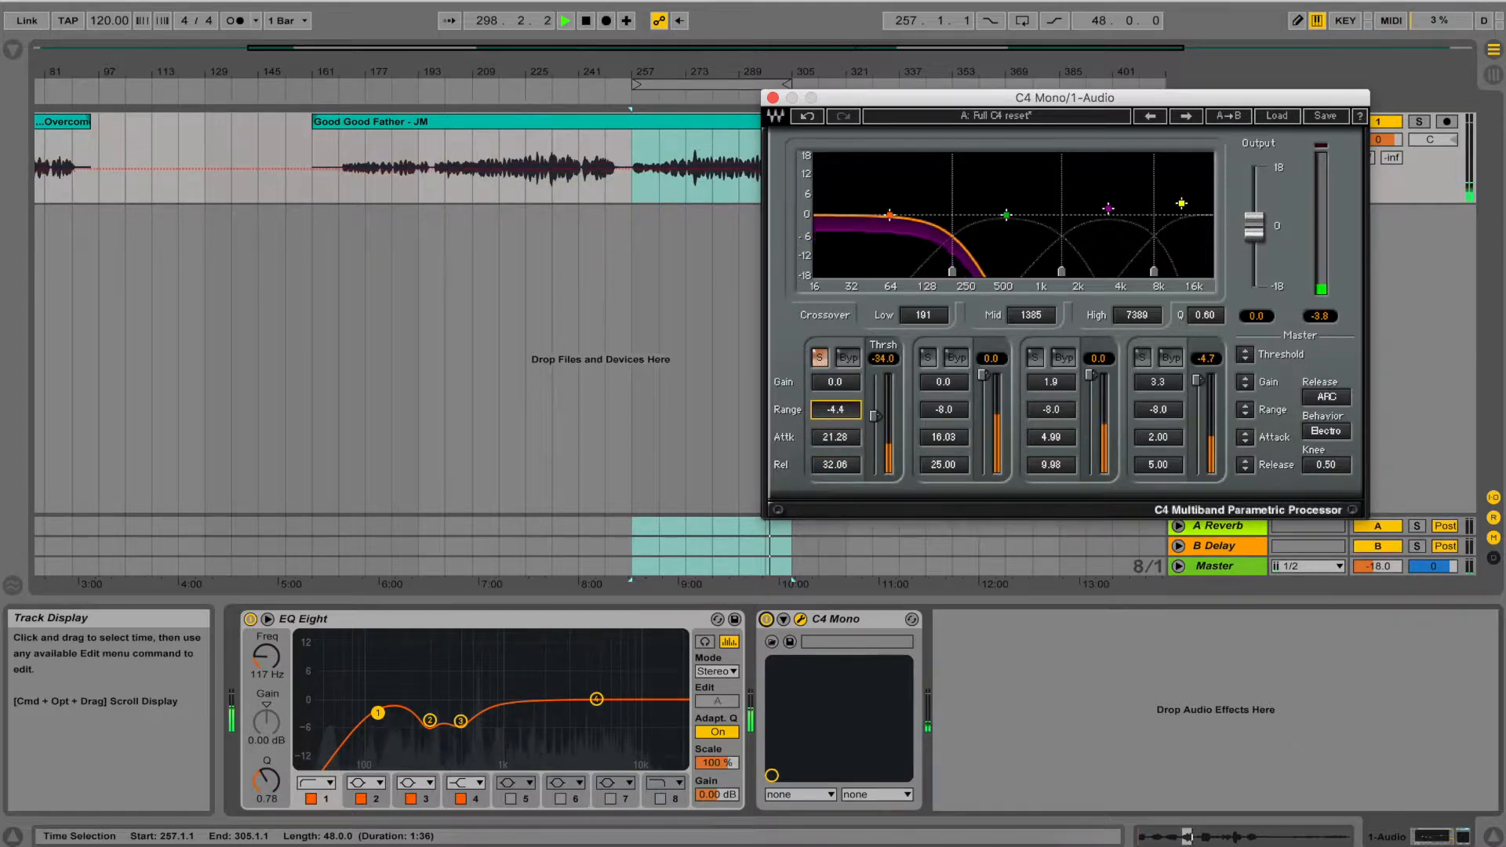
click(822, 357)
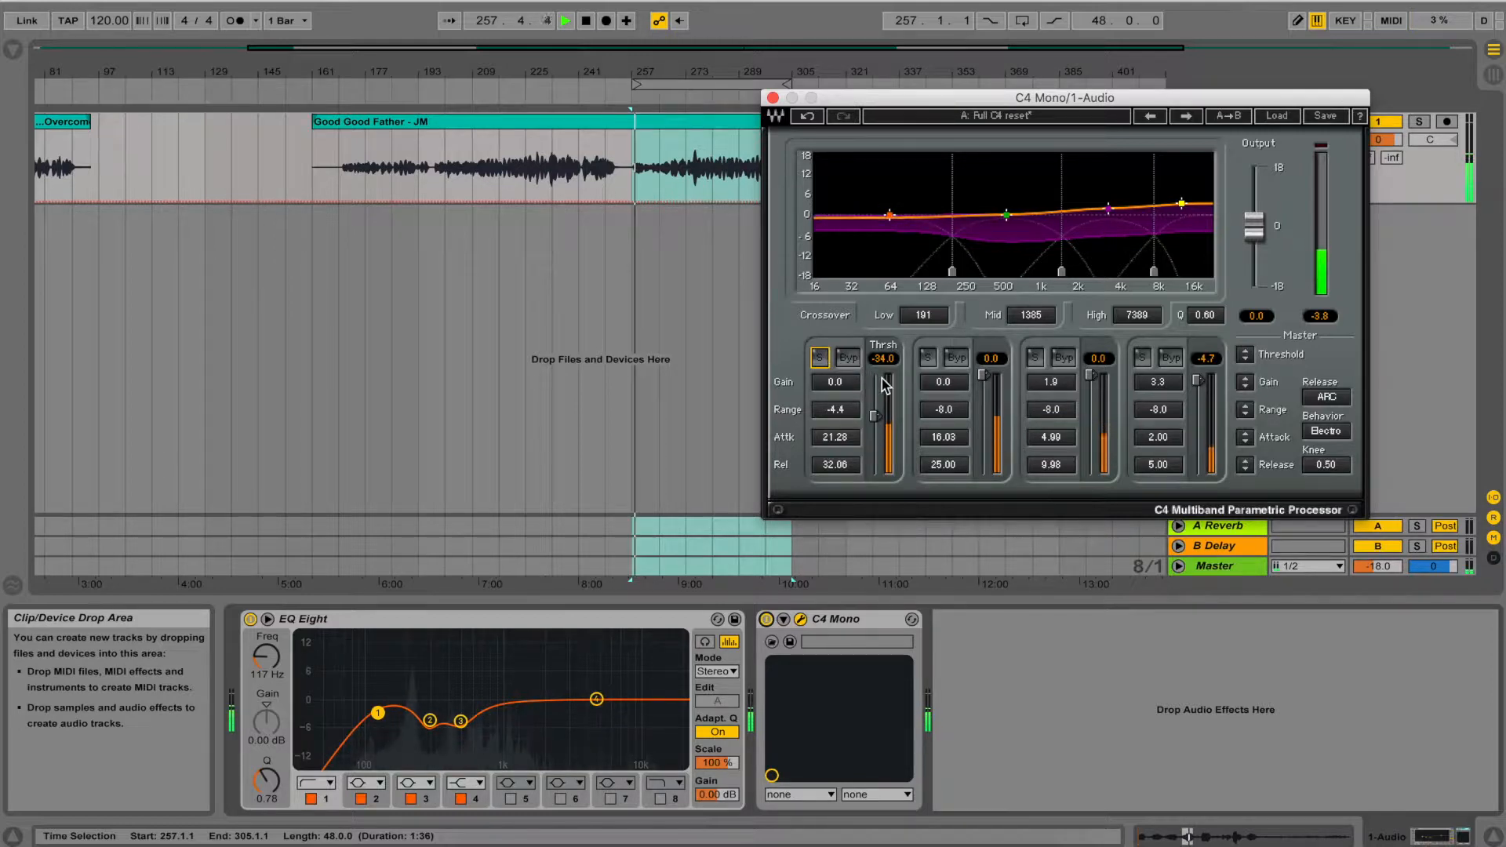
drag(856, 413, 857, 420)
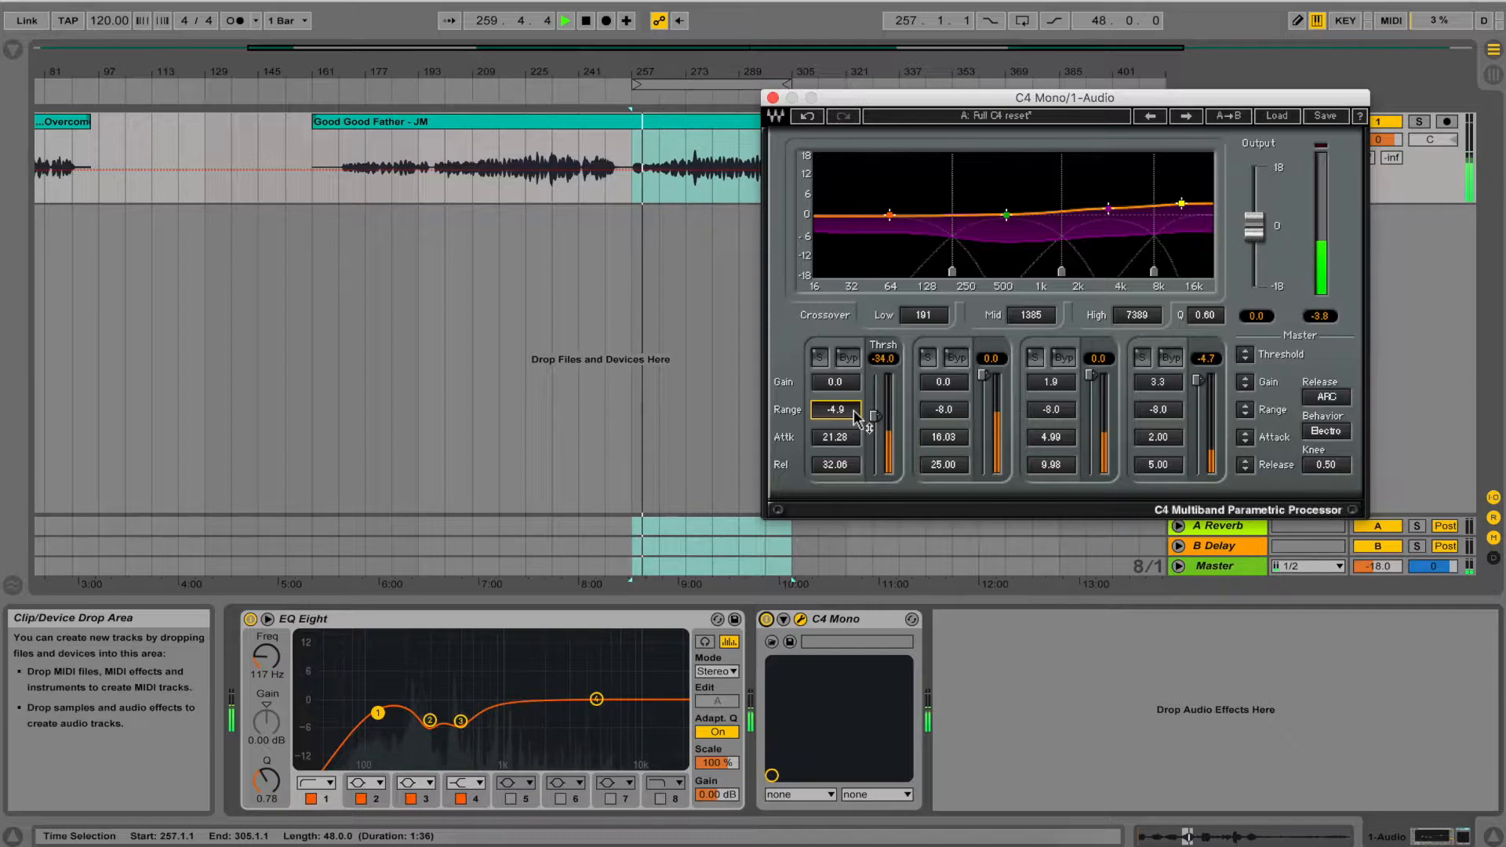
Solo the second band and set its attack to 14.06, release to 20.46 and threshold to -30.1.
click(929, 358)
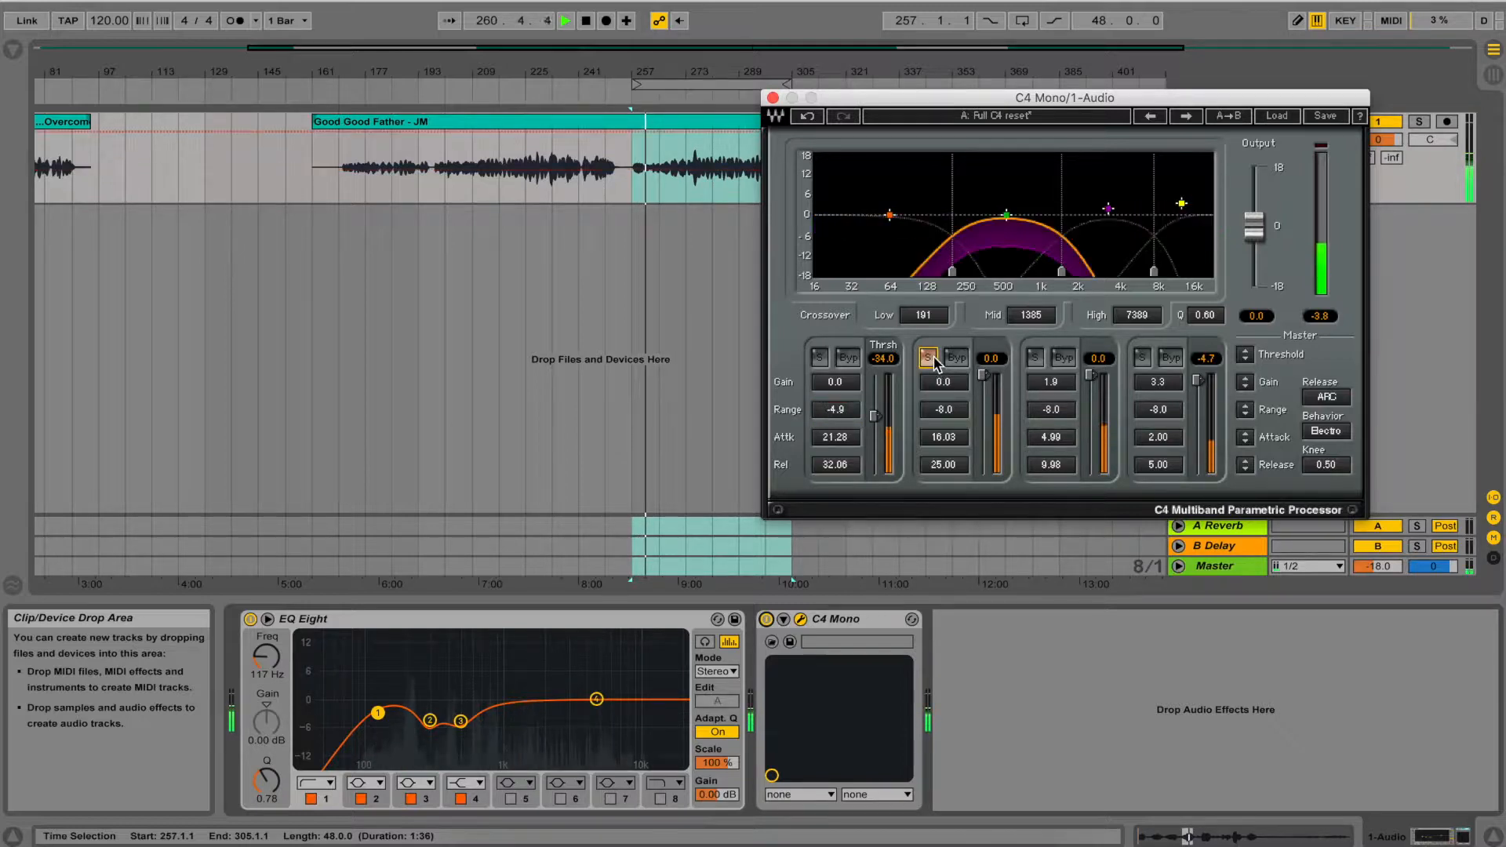
drag(953, 436, 957, 485)
drag(983, 375, 983, 411)
drag(964, 467, 962, 466)
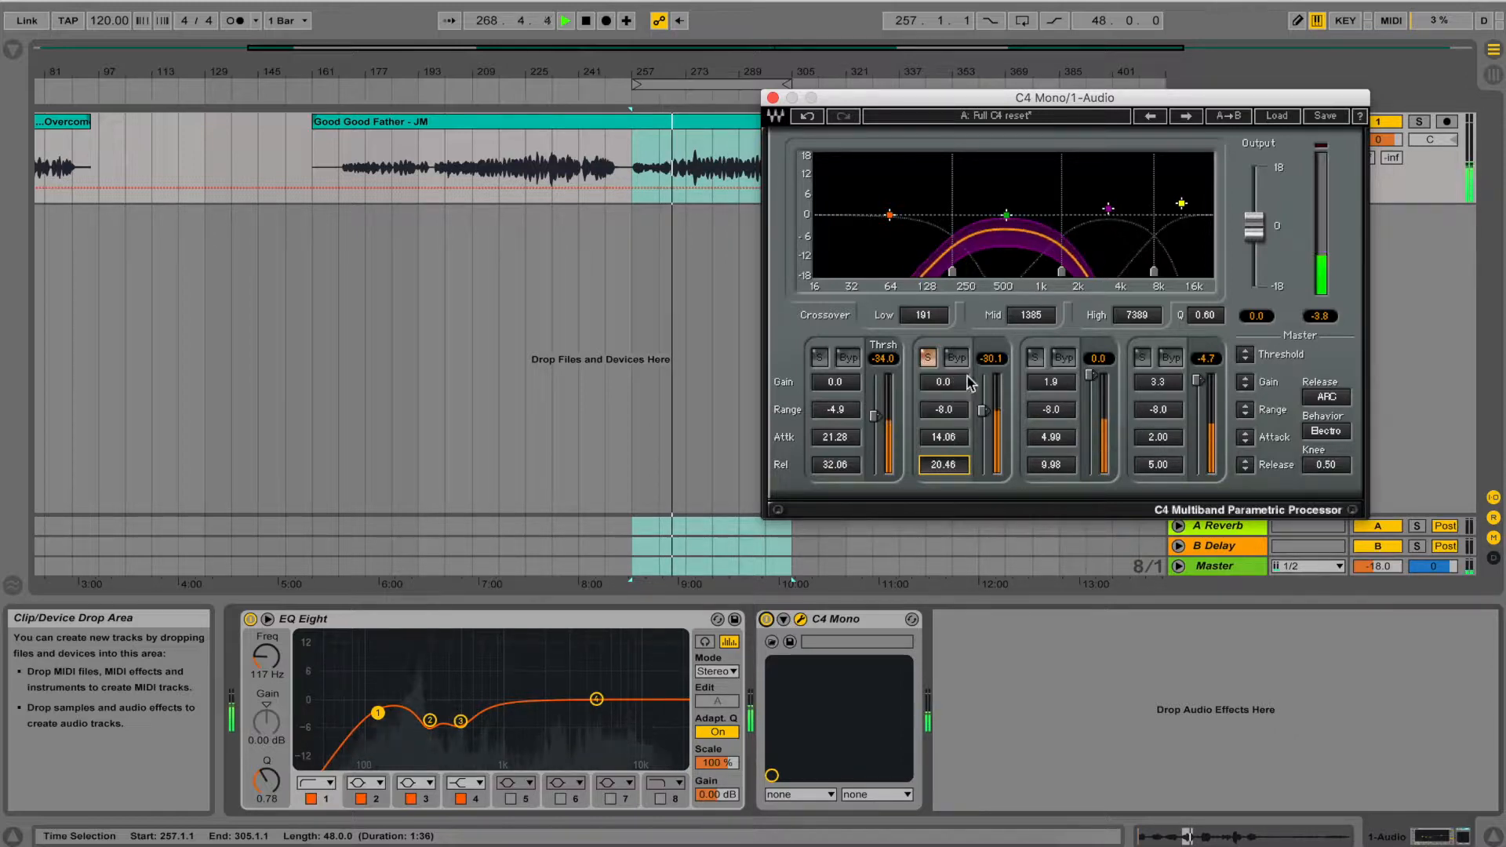
Set the second band's threshold to -32.2 and range to -6.4, and clear its solo.
mouse_move(985, 411)
mouse_down()
mouse_move(959, 399)
mouse_move(984, 414)
mouse_up()
click(930, 362)
click(928, 360)
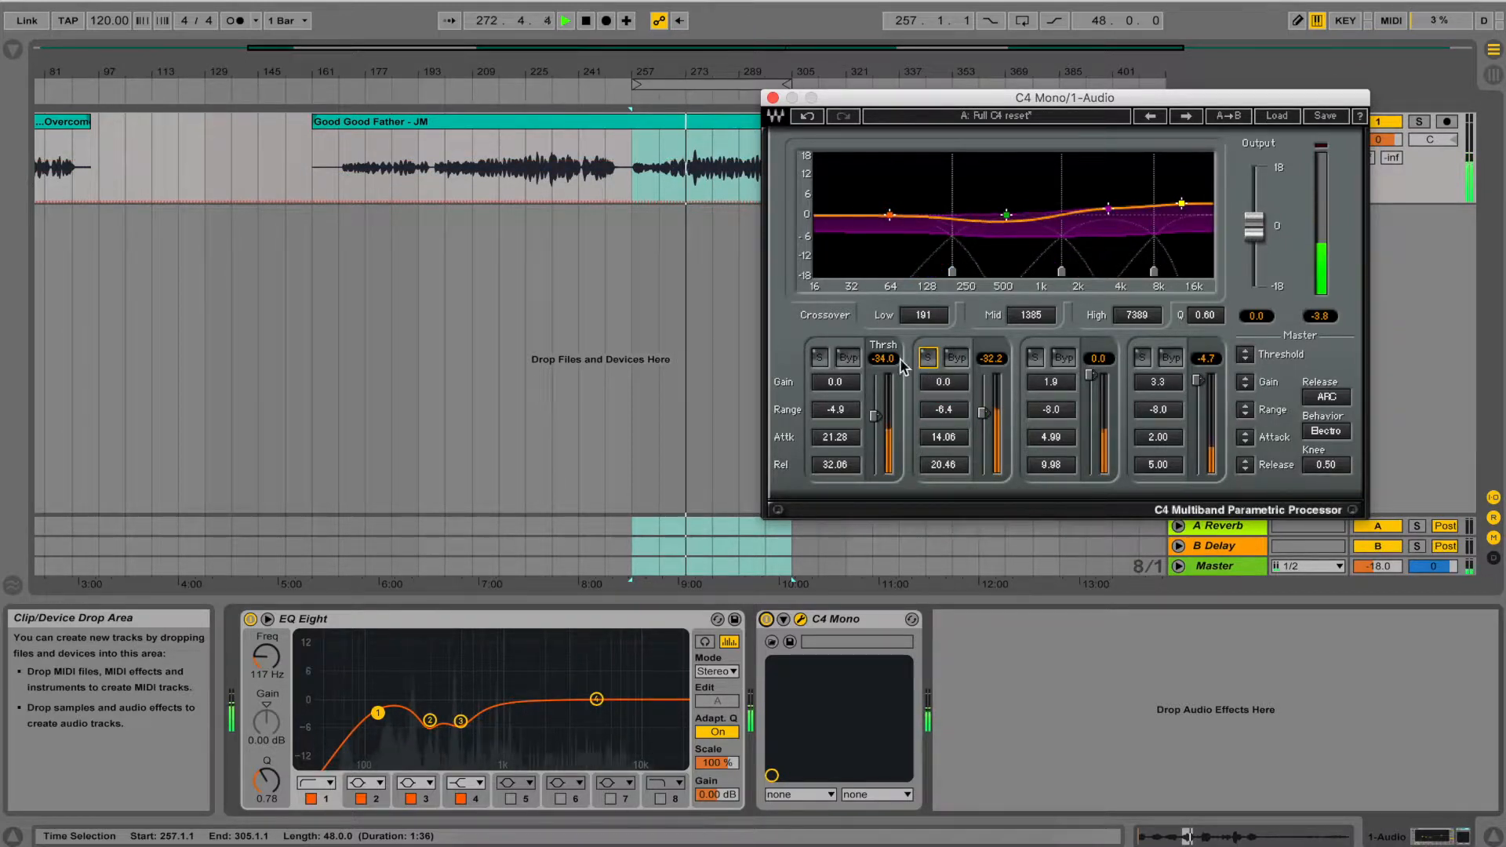
Solo the two lowest bands together, raise the second band's threshold to -27.6, and clear both solos.
click(926, 358)
click(819, 358)
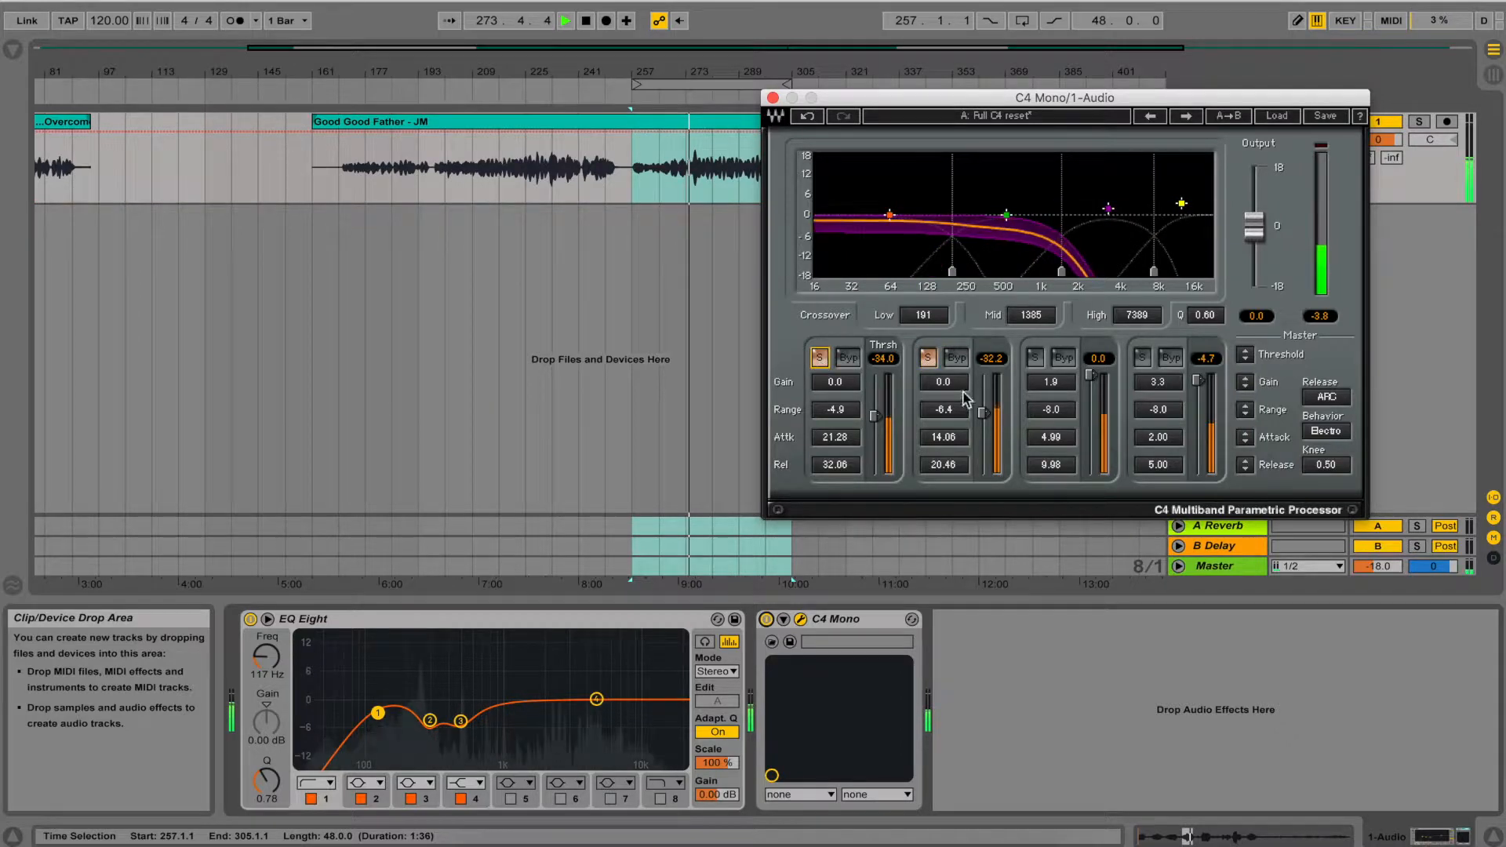
drag(984, 414, 985, 411)
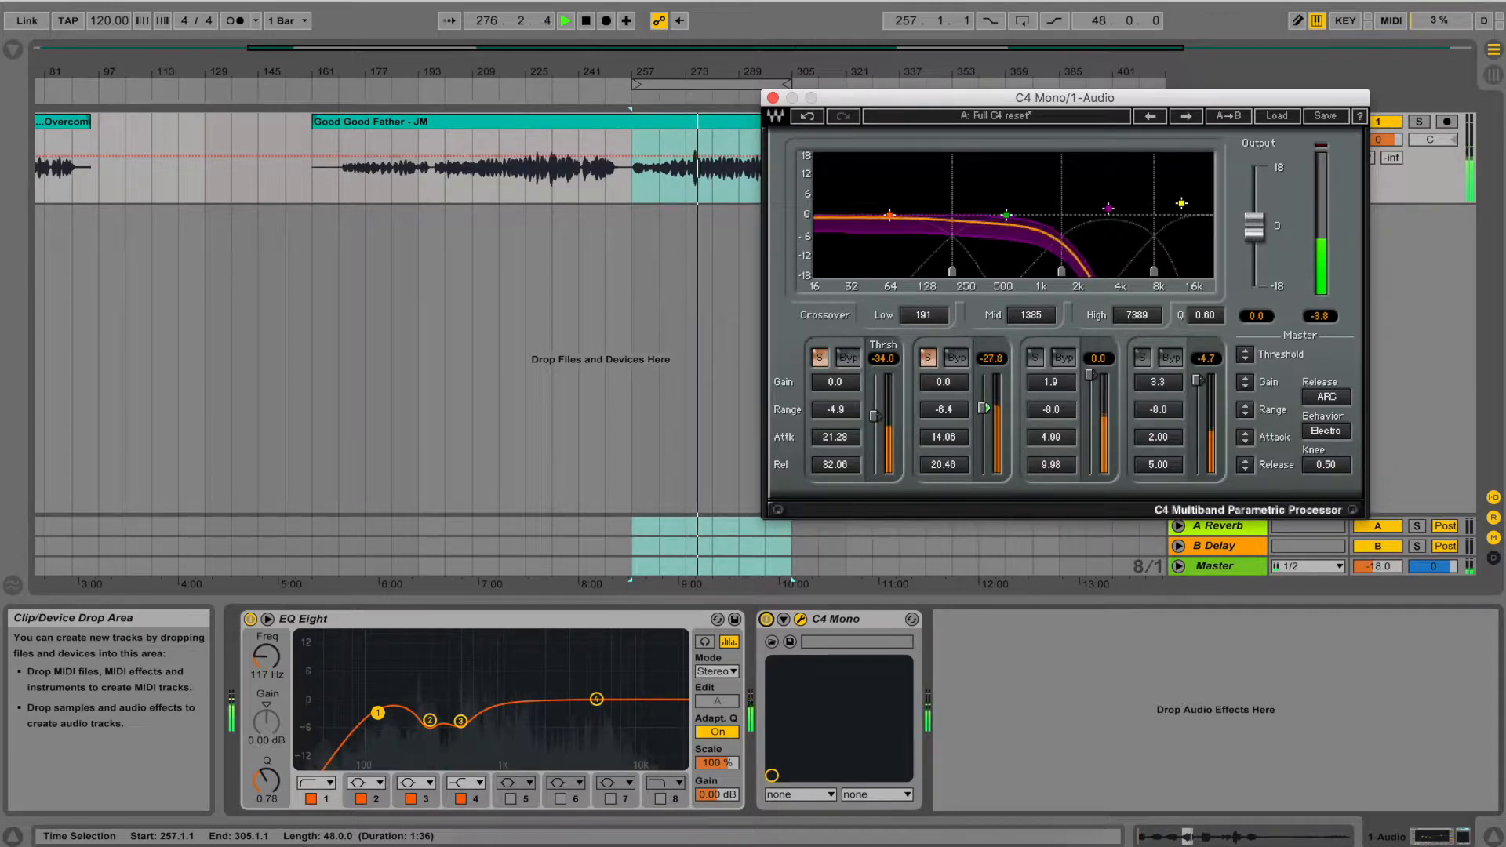
click(927, 359)
click(819, 357)
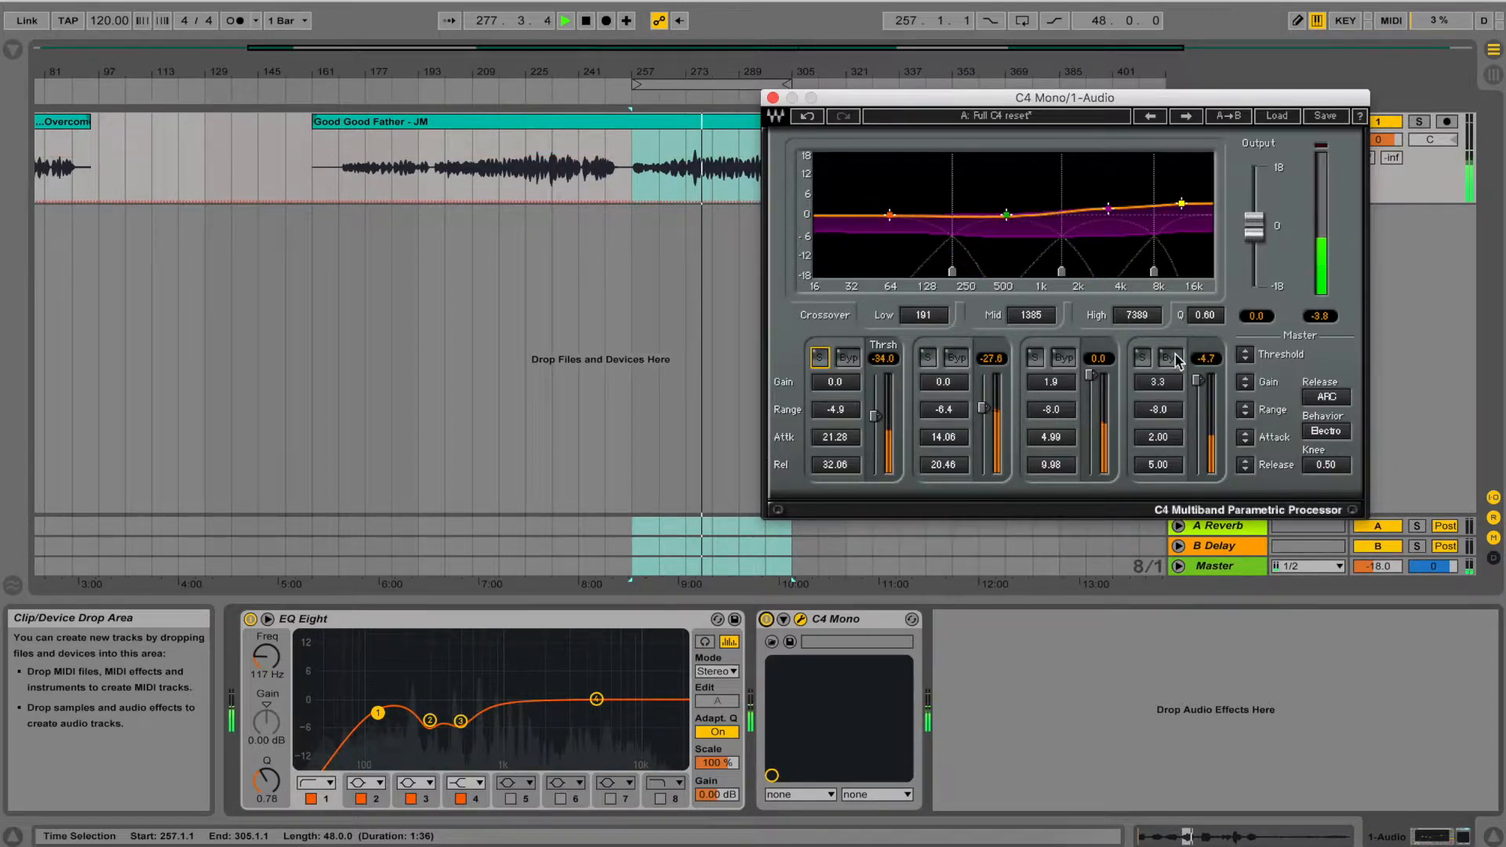
While soloing the third band, set its threshold to -33.6, range to -6.7, attack to 5.35 and release to 7.21, and the high crossover to 6874.
click(1036, 359)
drag(1052, 437, 1052, 441)
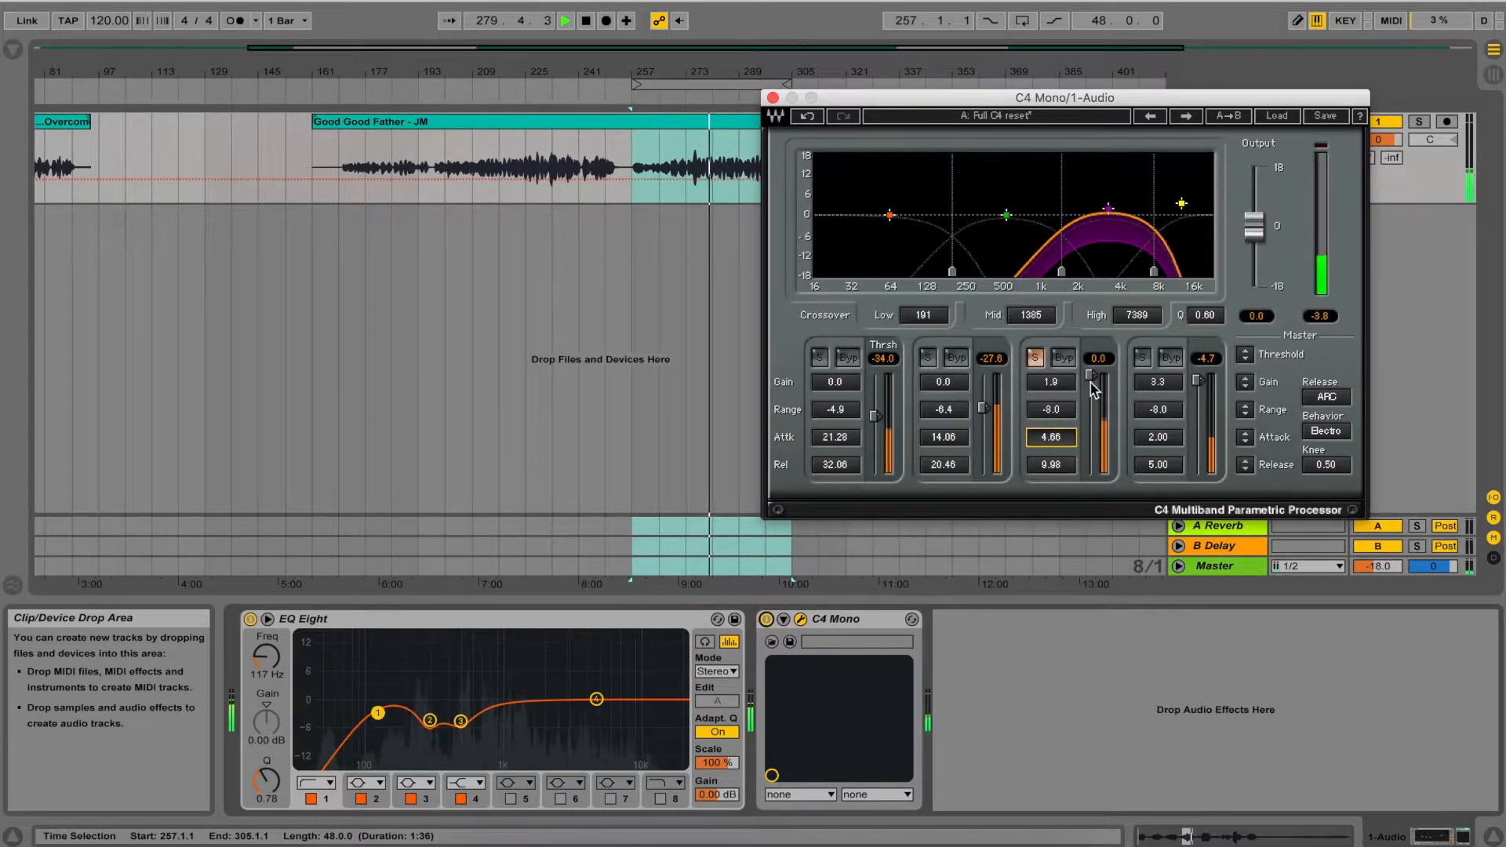
drag(1091, 375, 1059, 447)
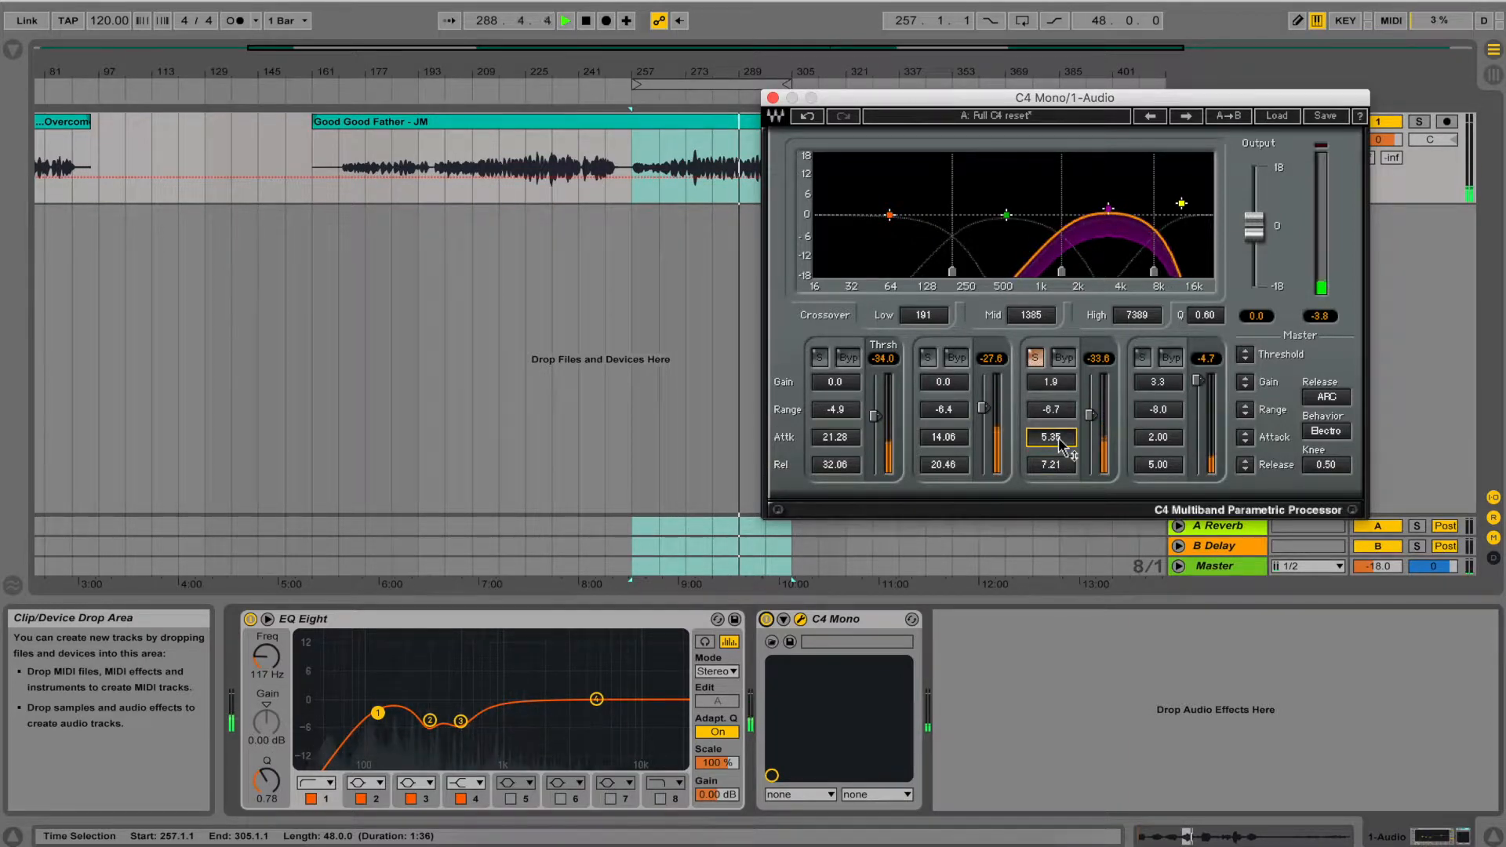
drag(1155, 273, 1150, 272)
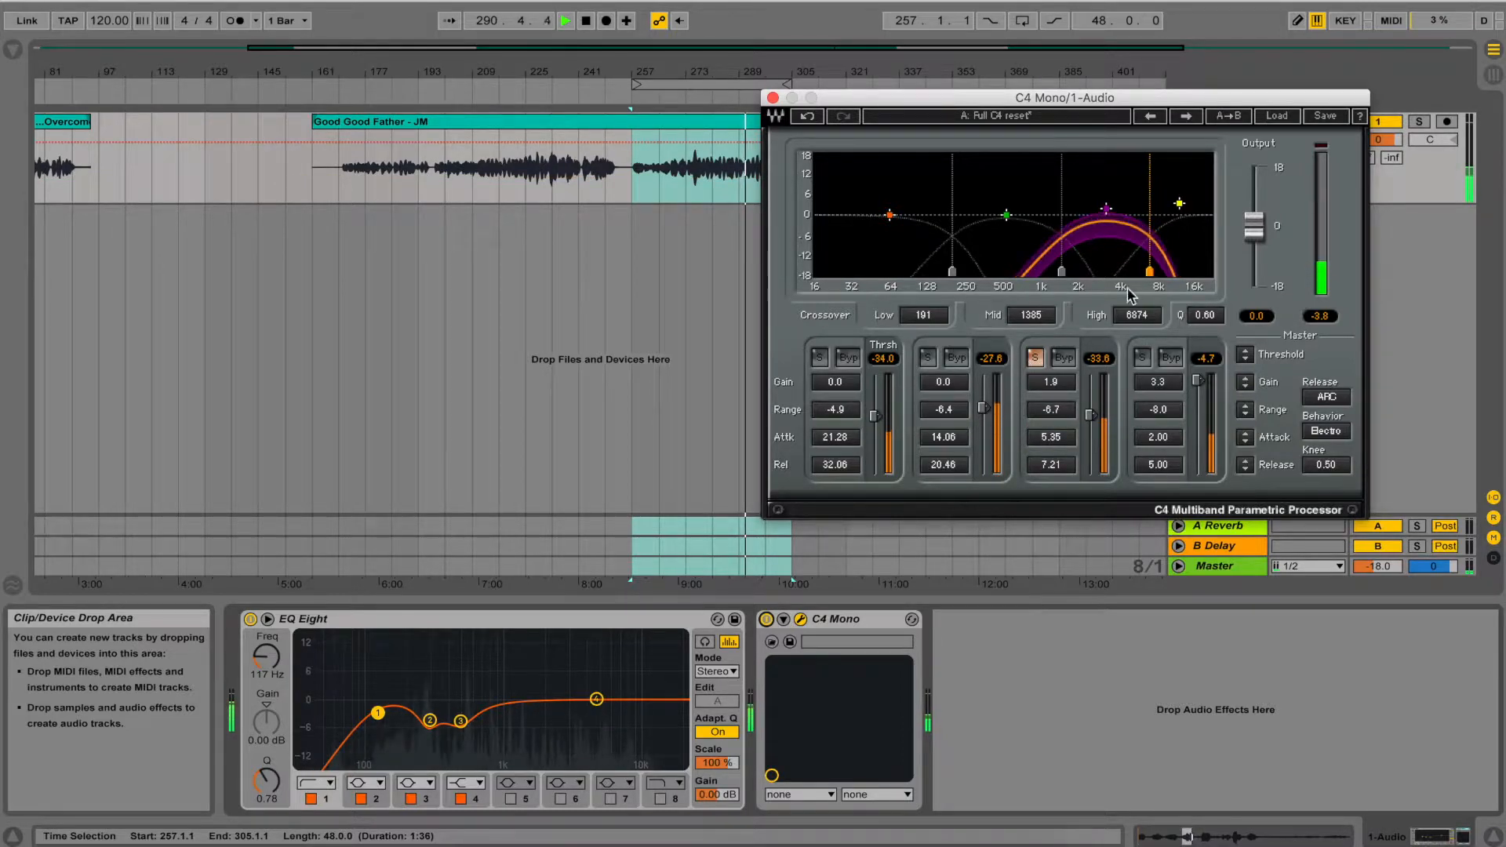
click(1035, 359)
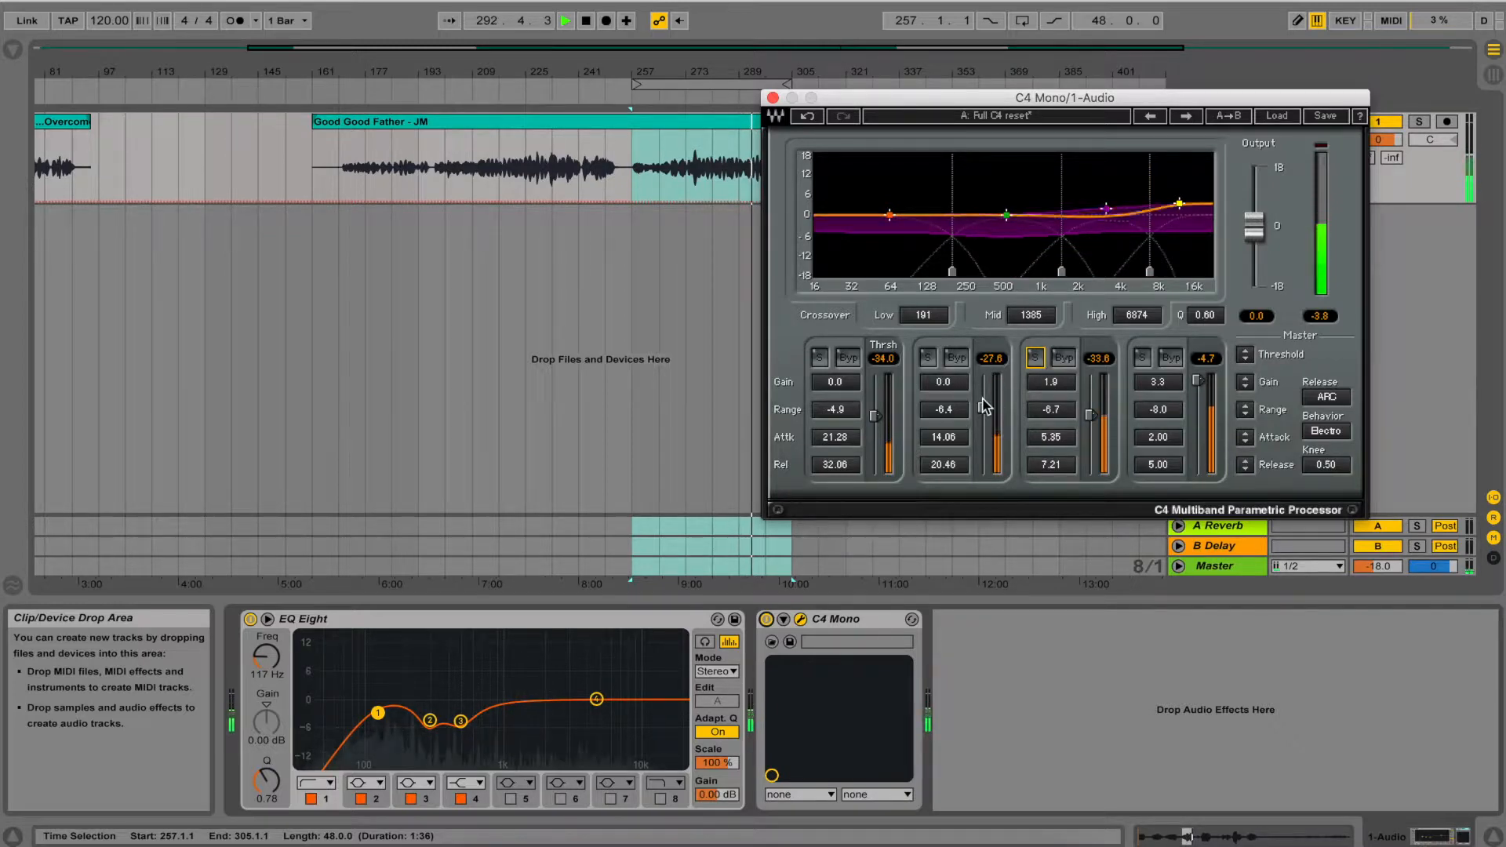
Lower the threshold to -28.2 on the second band and -37.0 on the lowest band, and set the low crossover to 174.
drag(984, 405, 985, 409)
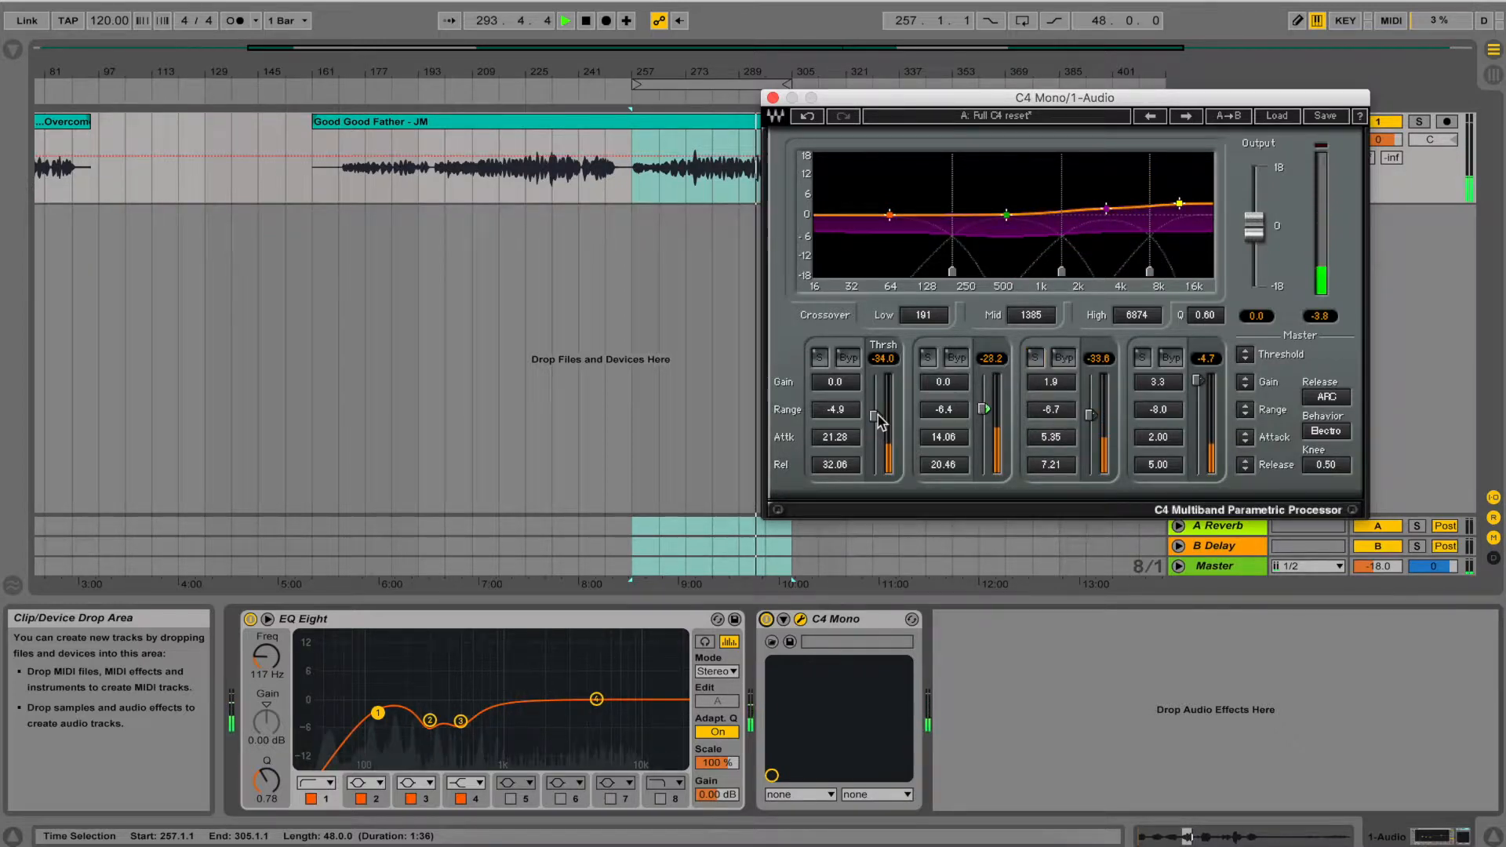
drag(876, 416, 876, 420)
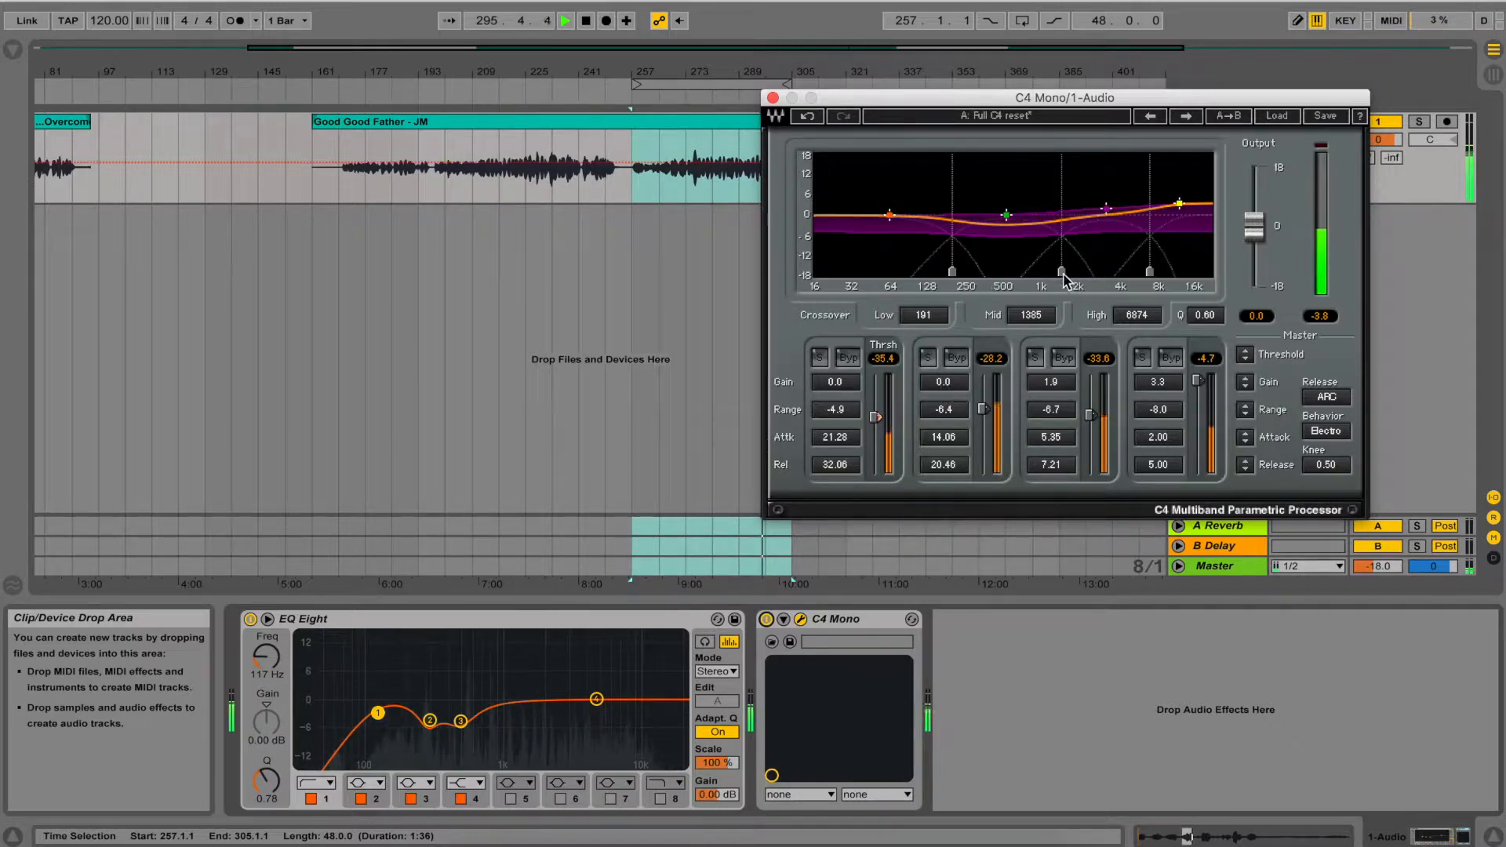
drag(953, 271, 947, 272)
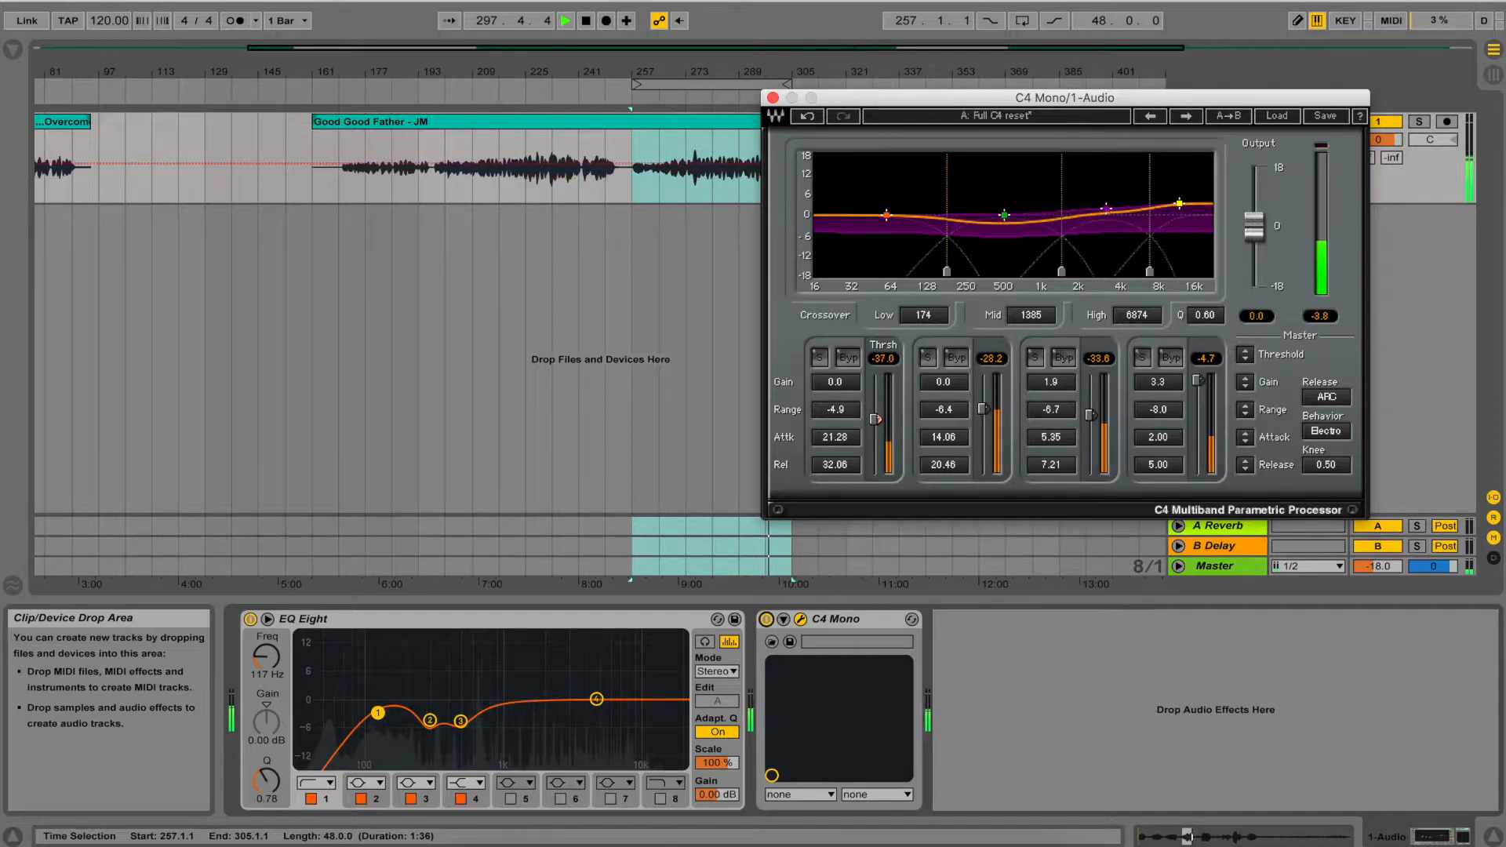
Lower the lowest band's threshold to -43.1 and restart playback from the beginning of the selected section.
drag(871, 419, 871, 430)
key(space)
key(space)
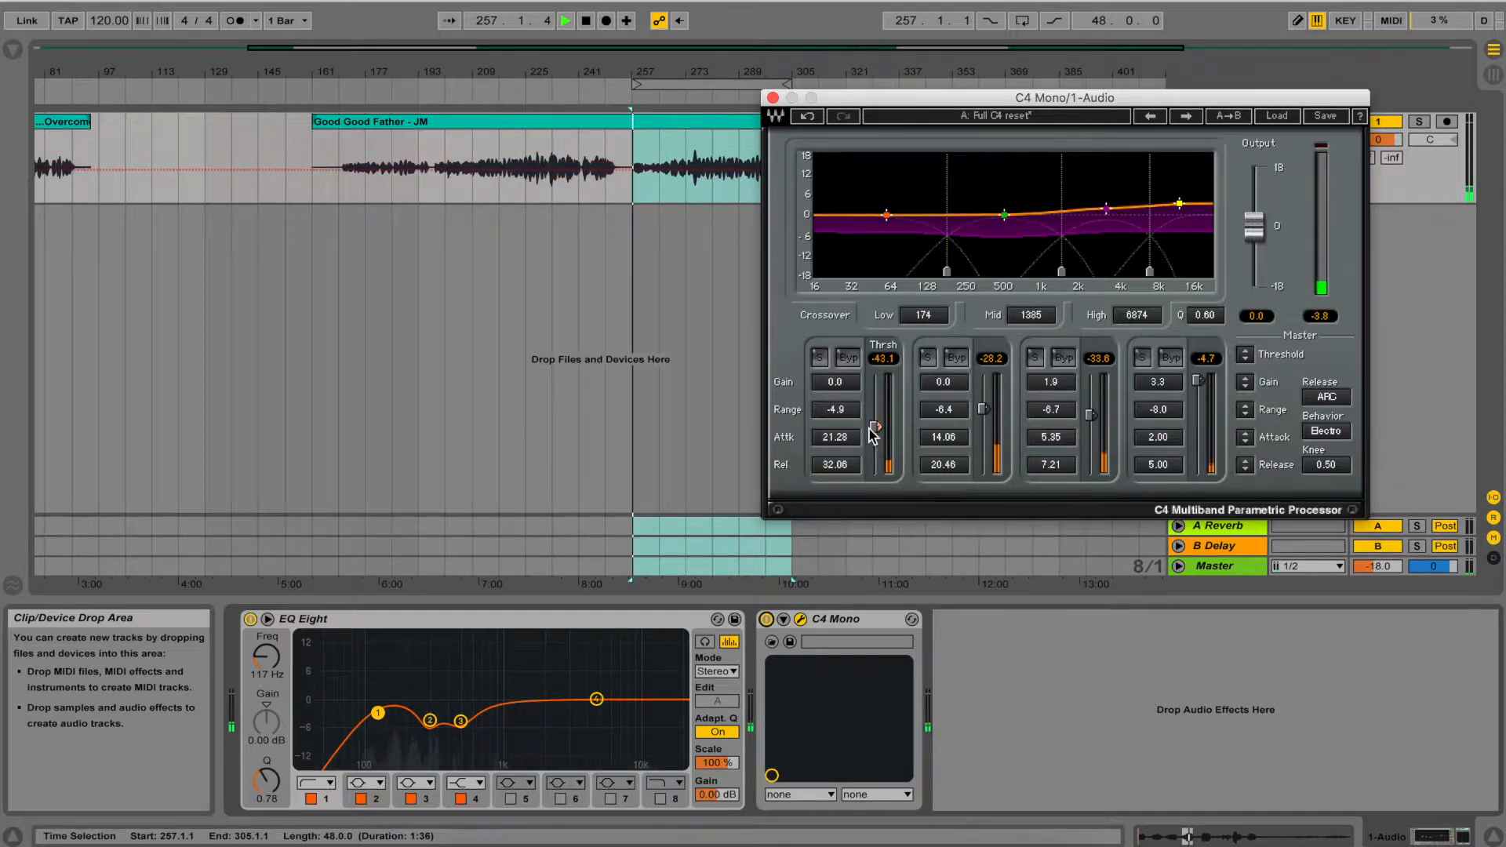
Set the highest band's threshold to -38.7 while it is soloed, clear the solo, and set its range to -6.4.
click(1142, 358)
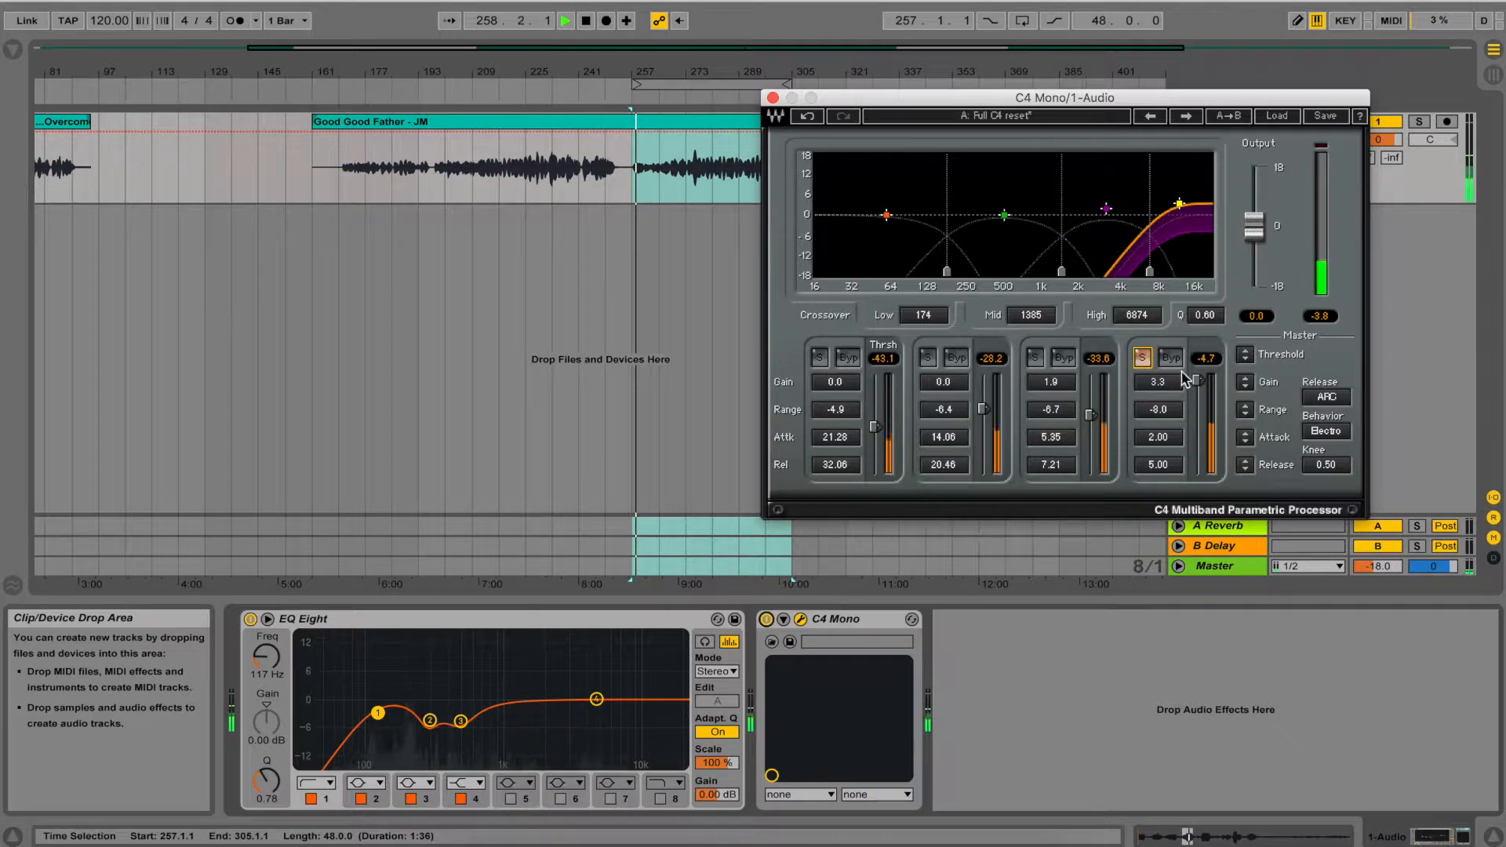
drag(1211, 358, 1211, 422)
click(1142, 357)
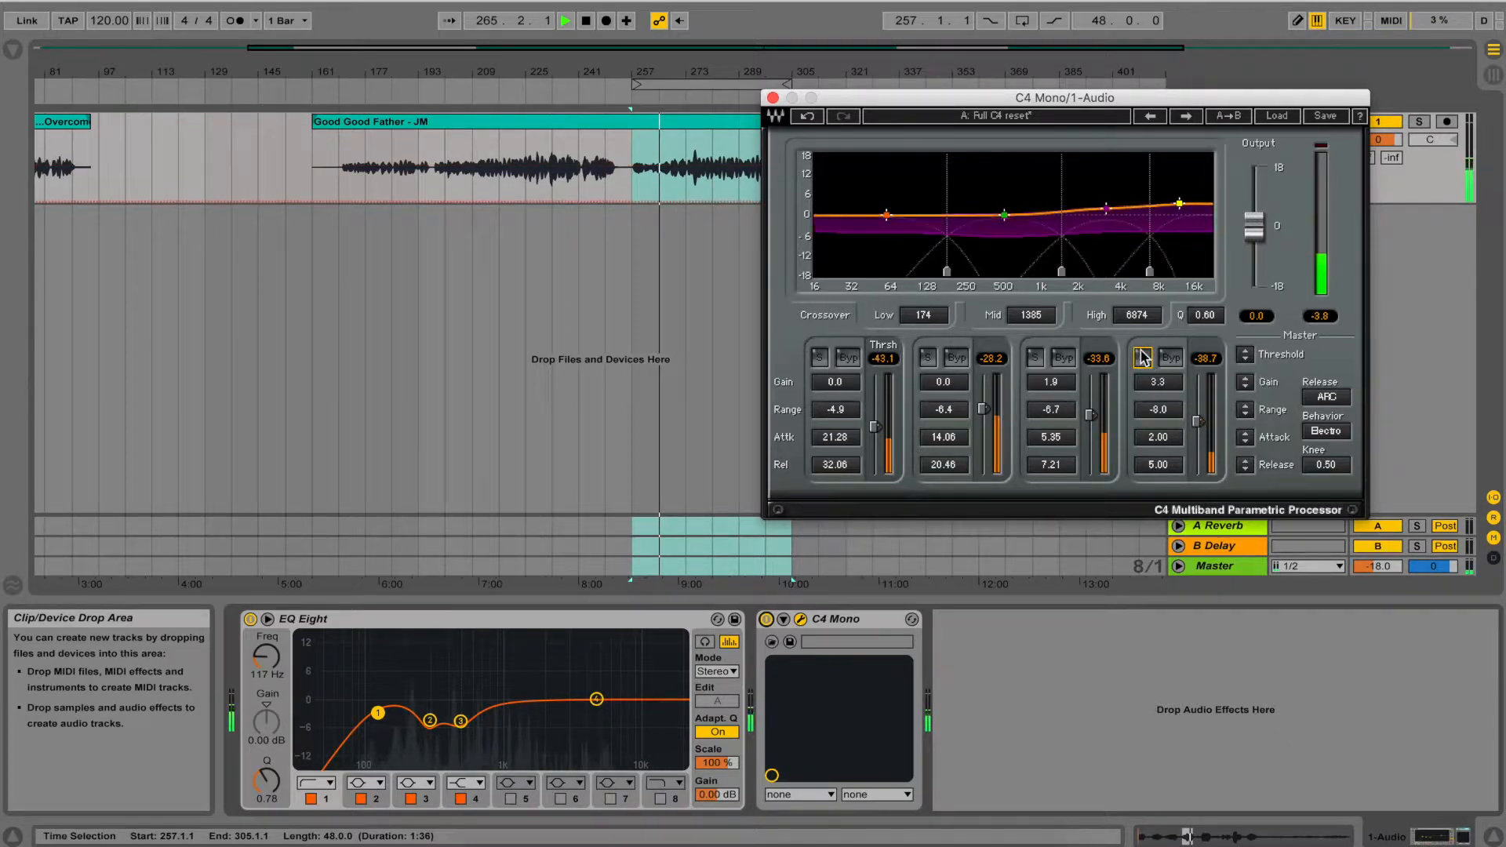
drag(1158, 409, 1158, 401)
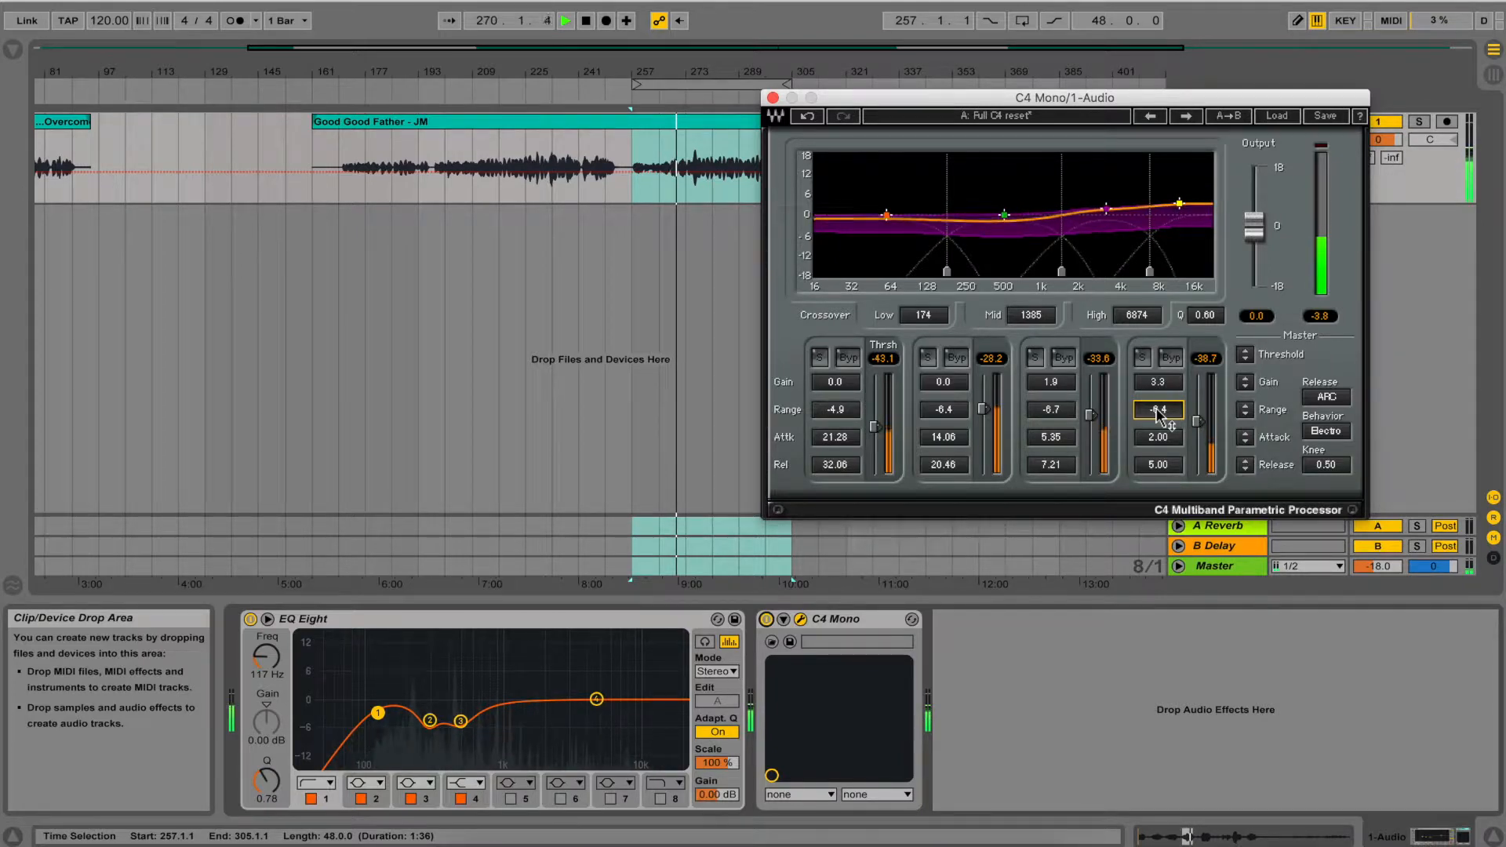
Audition the second band in solo, clear its solo, and raise the third band's gain to 2.1.
click(929, 358)
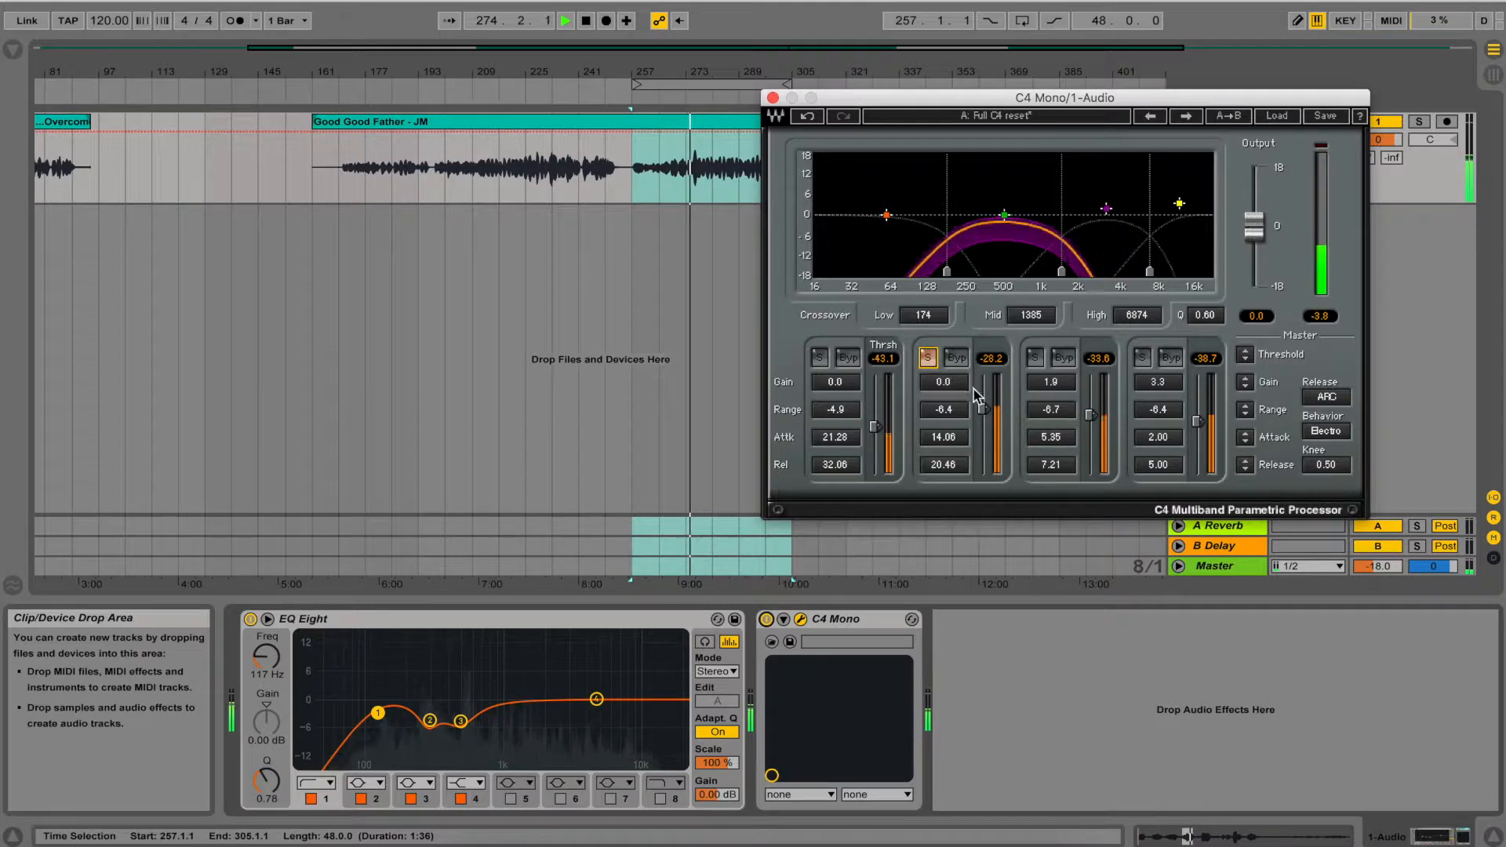
click(928, 359)
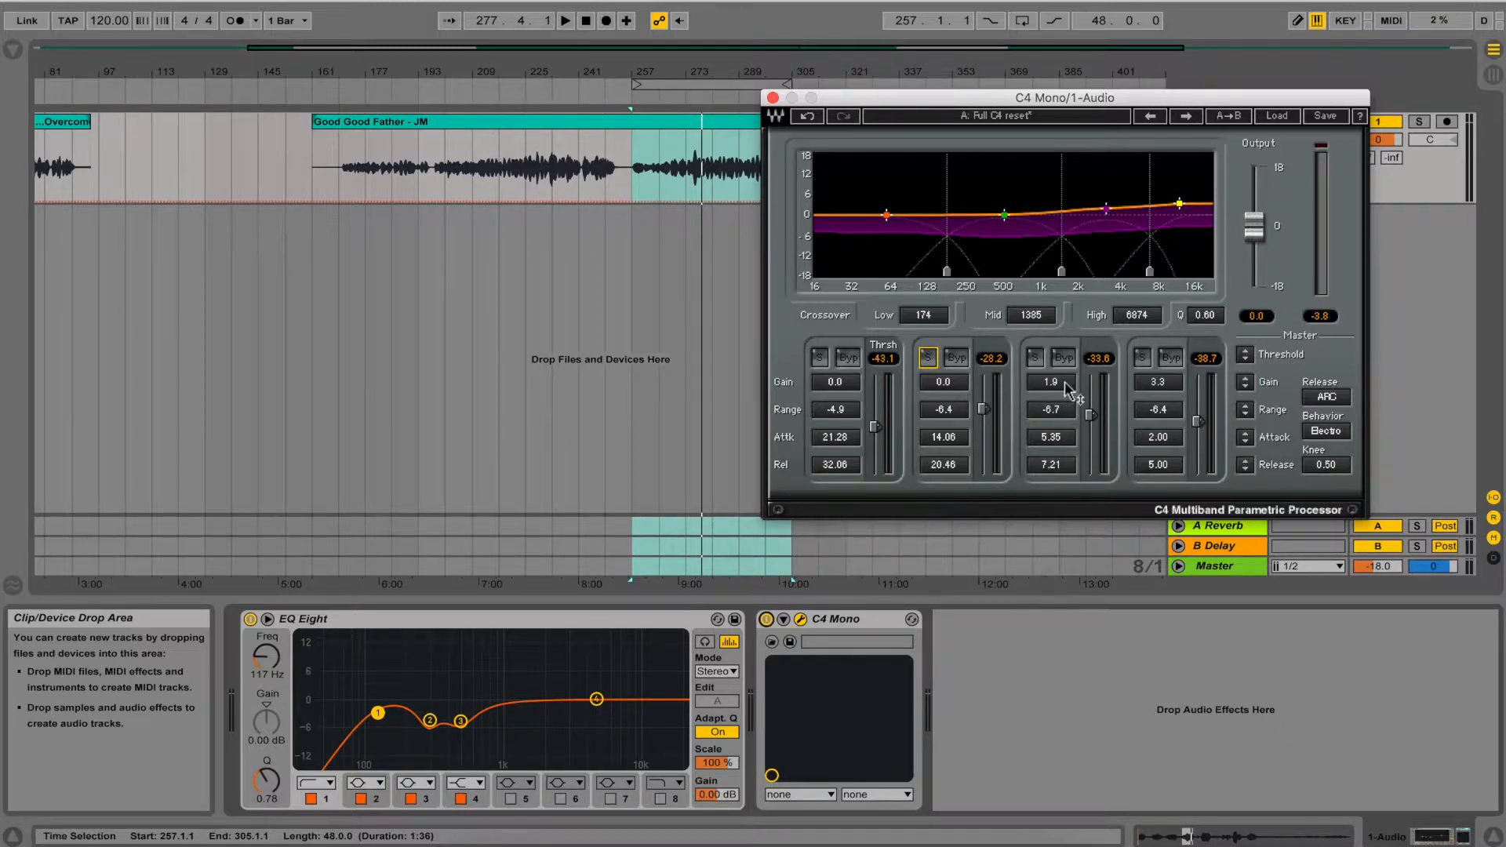
drag(1055, 382, 1055, 379)
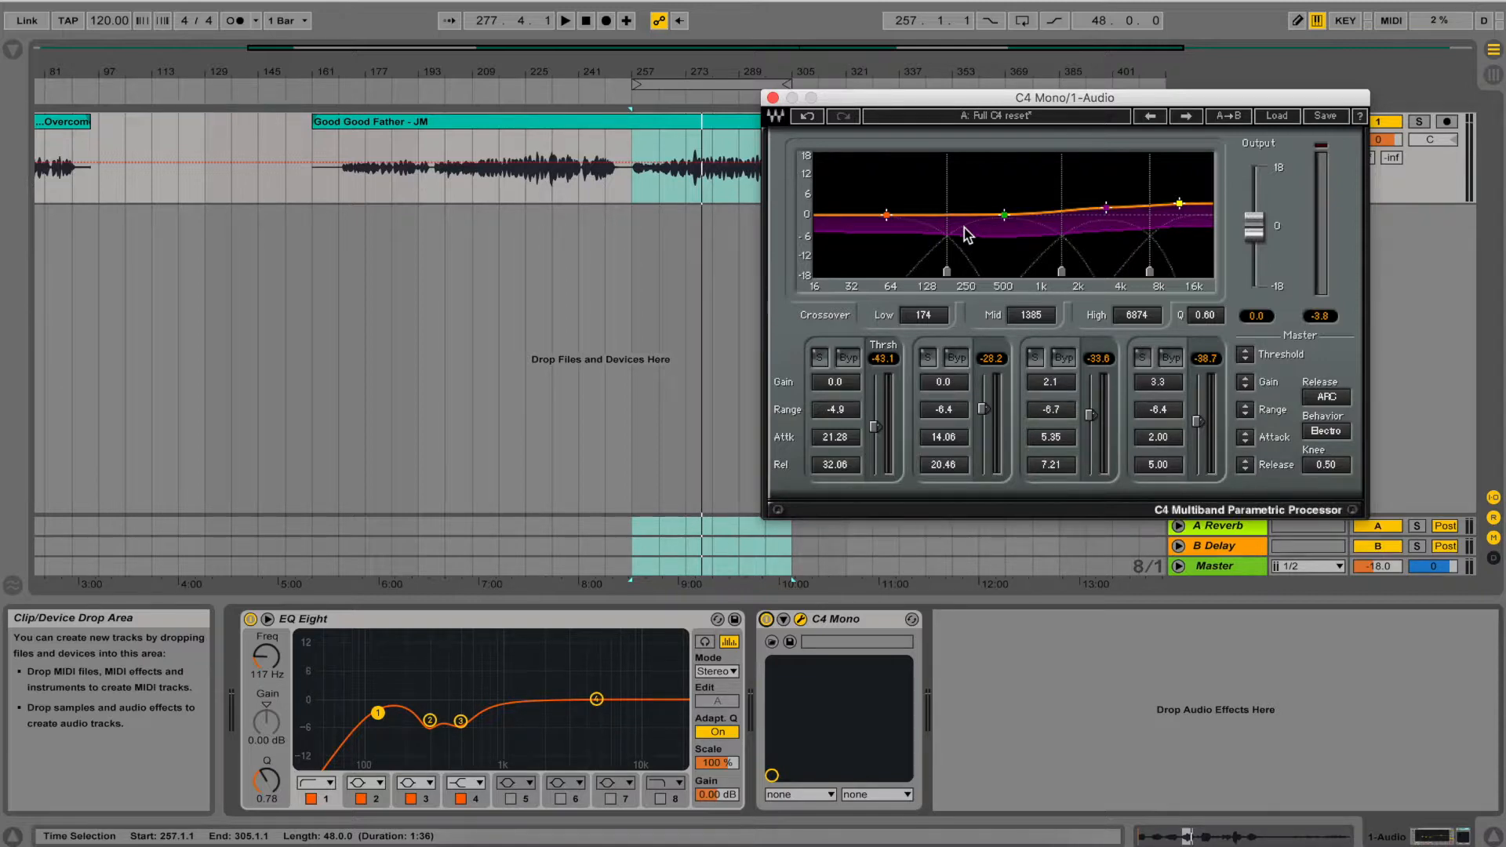
During playback, set the threshold to -31.4 on the second band and -34.2 on the third, and the highest band's attack to 2.47.
key(space)
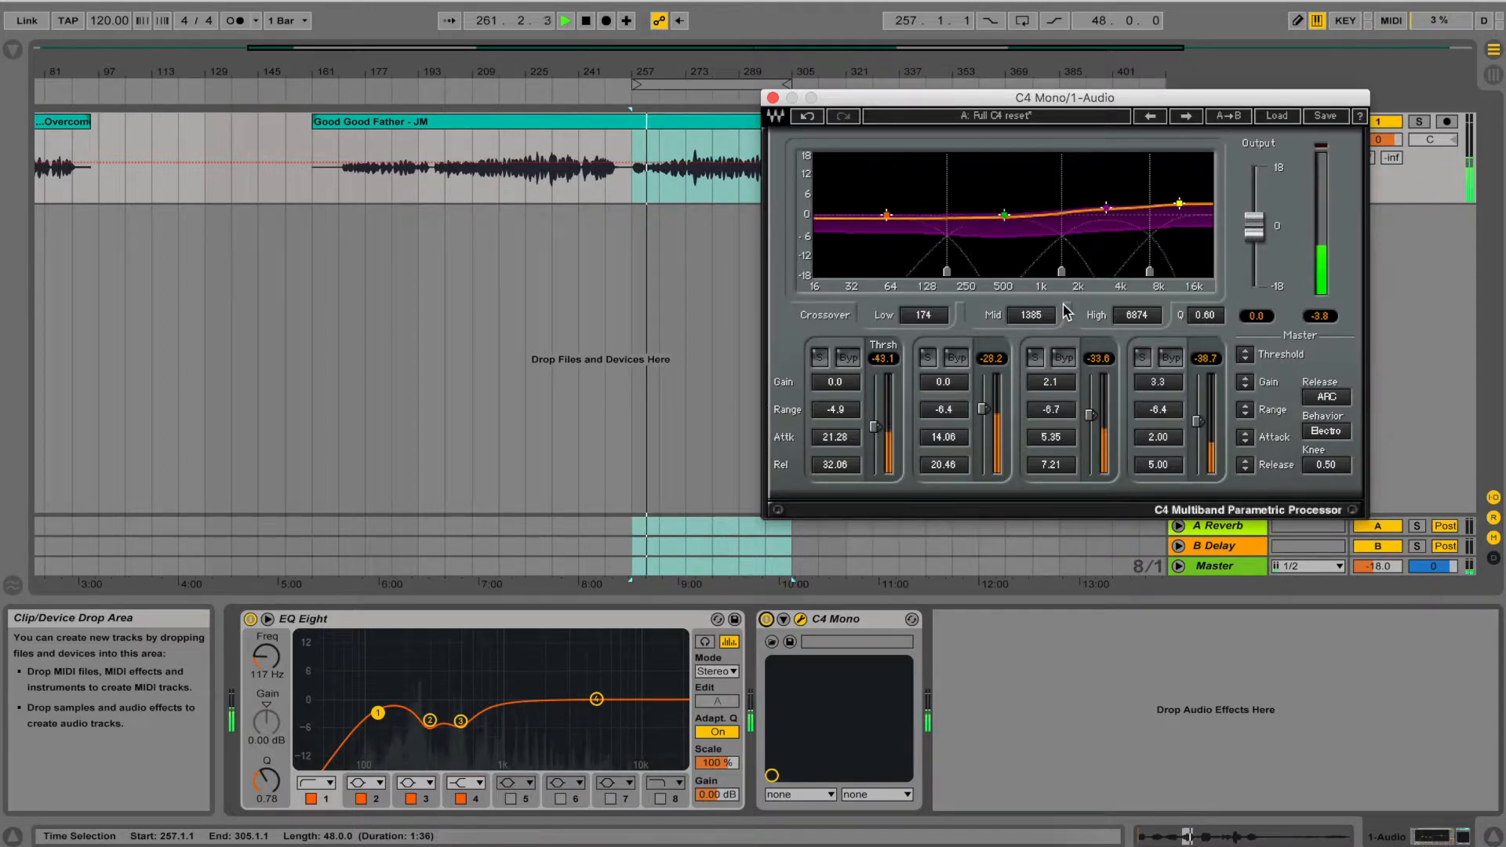
drag(983, 409, 984, 414)
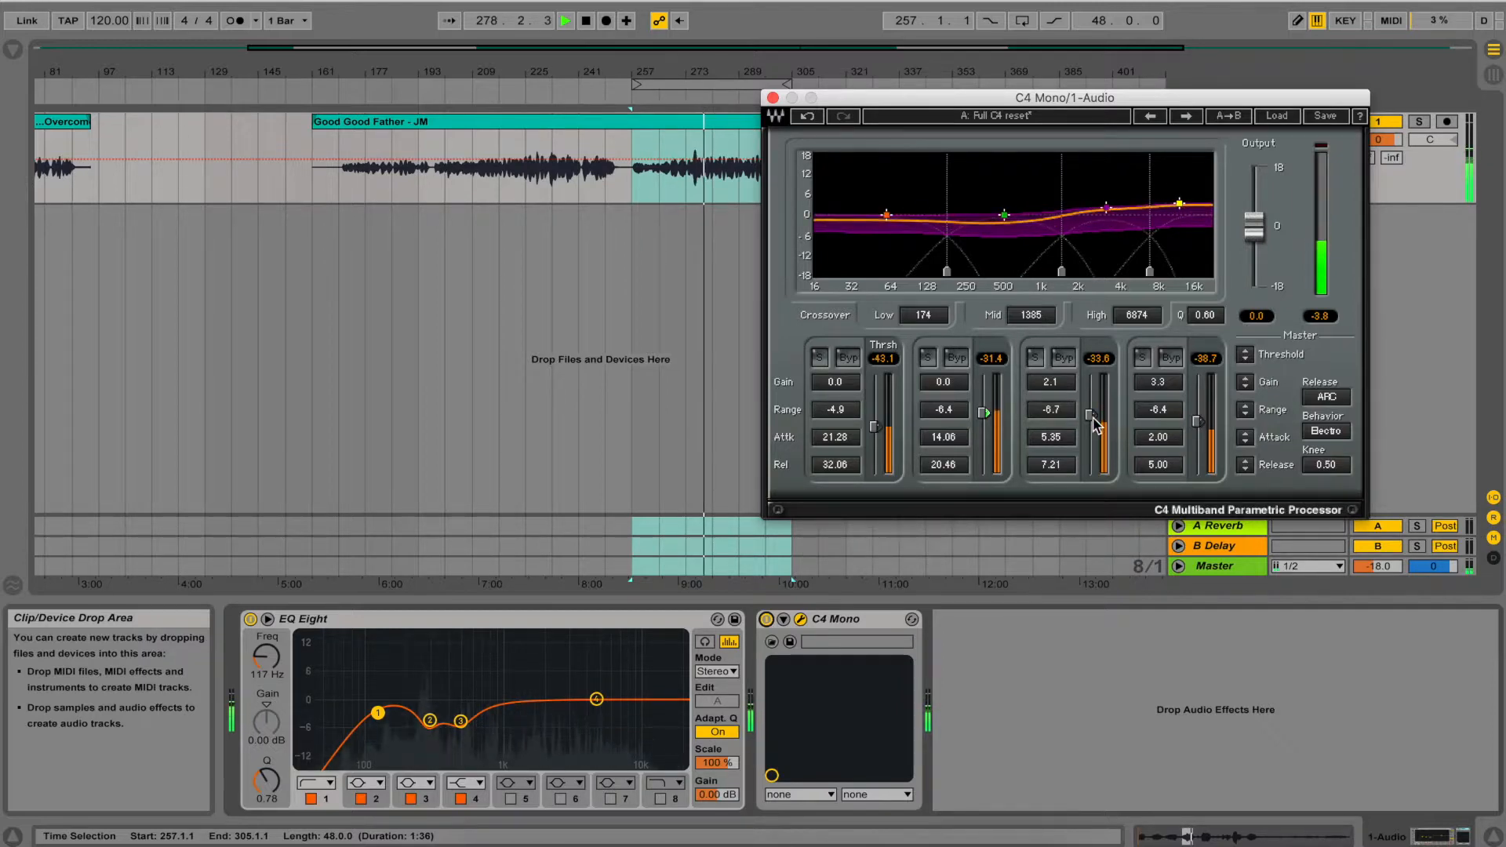
drag(1096, 425, 1096, 426)
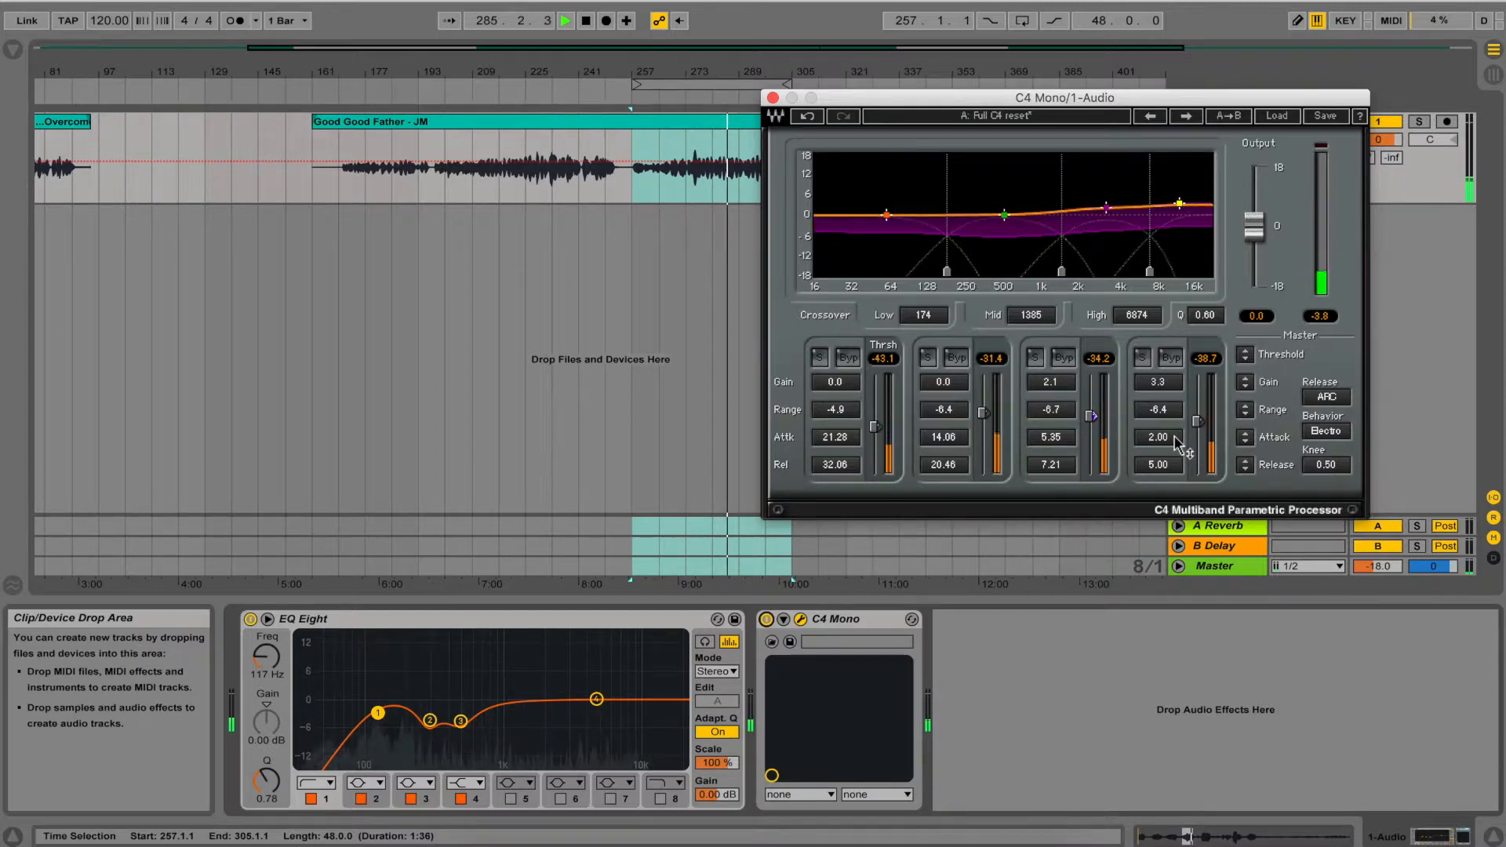
drag(1177, 443, 1177, 425)
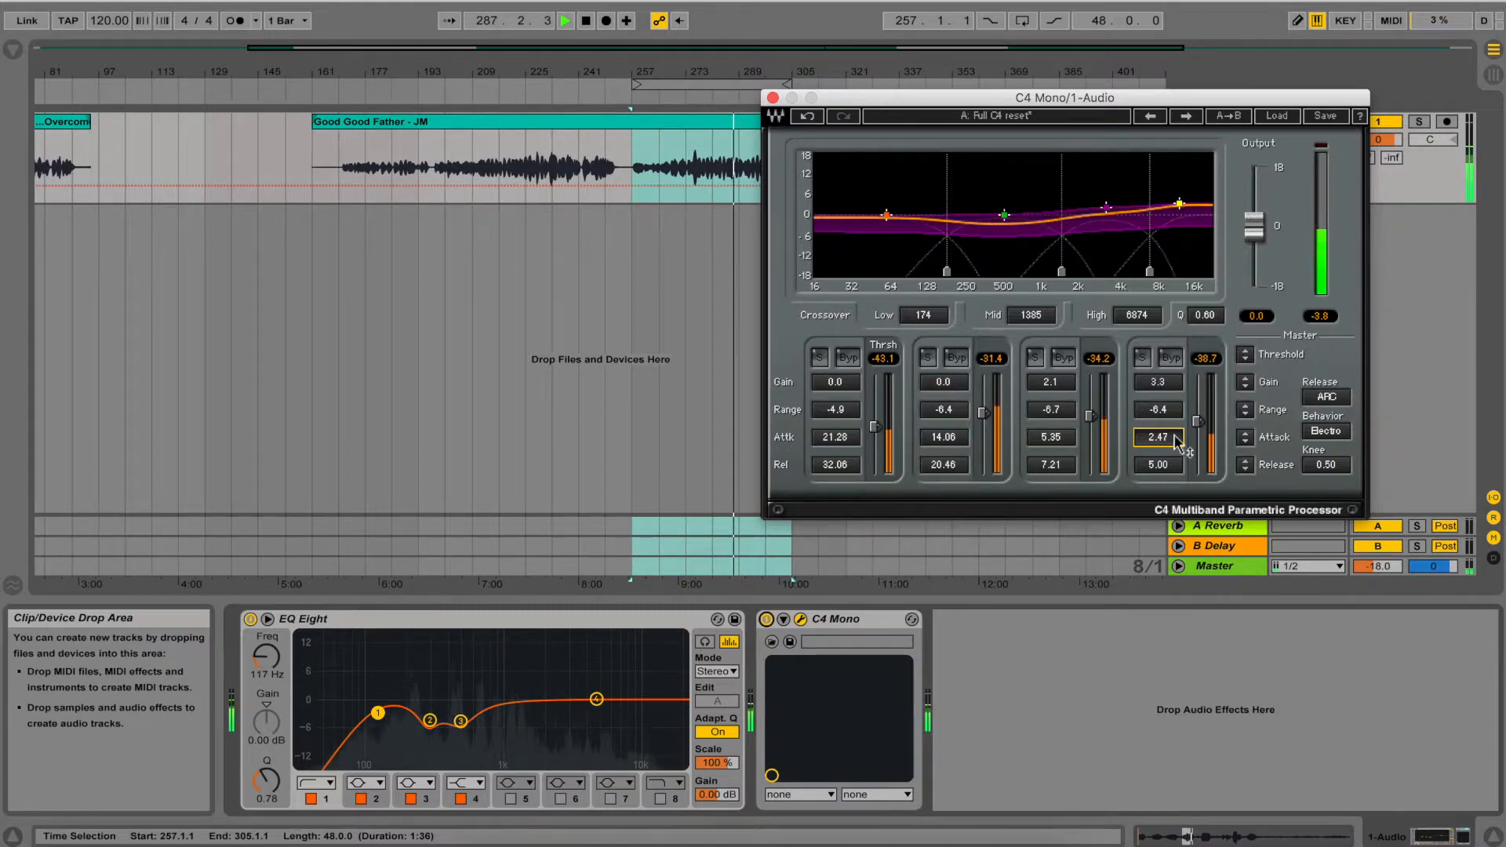
Replay the selected section and compare the vocal with the C4 Mono device repeatedly switched off and on.
click(767, 619)
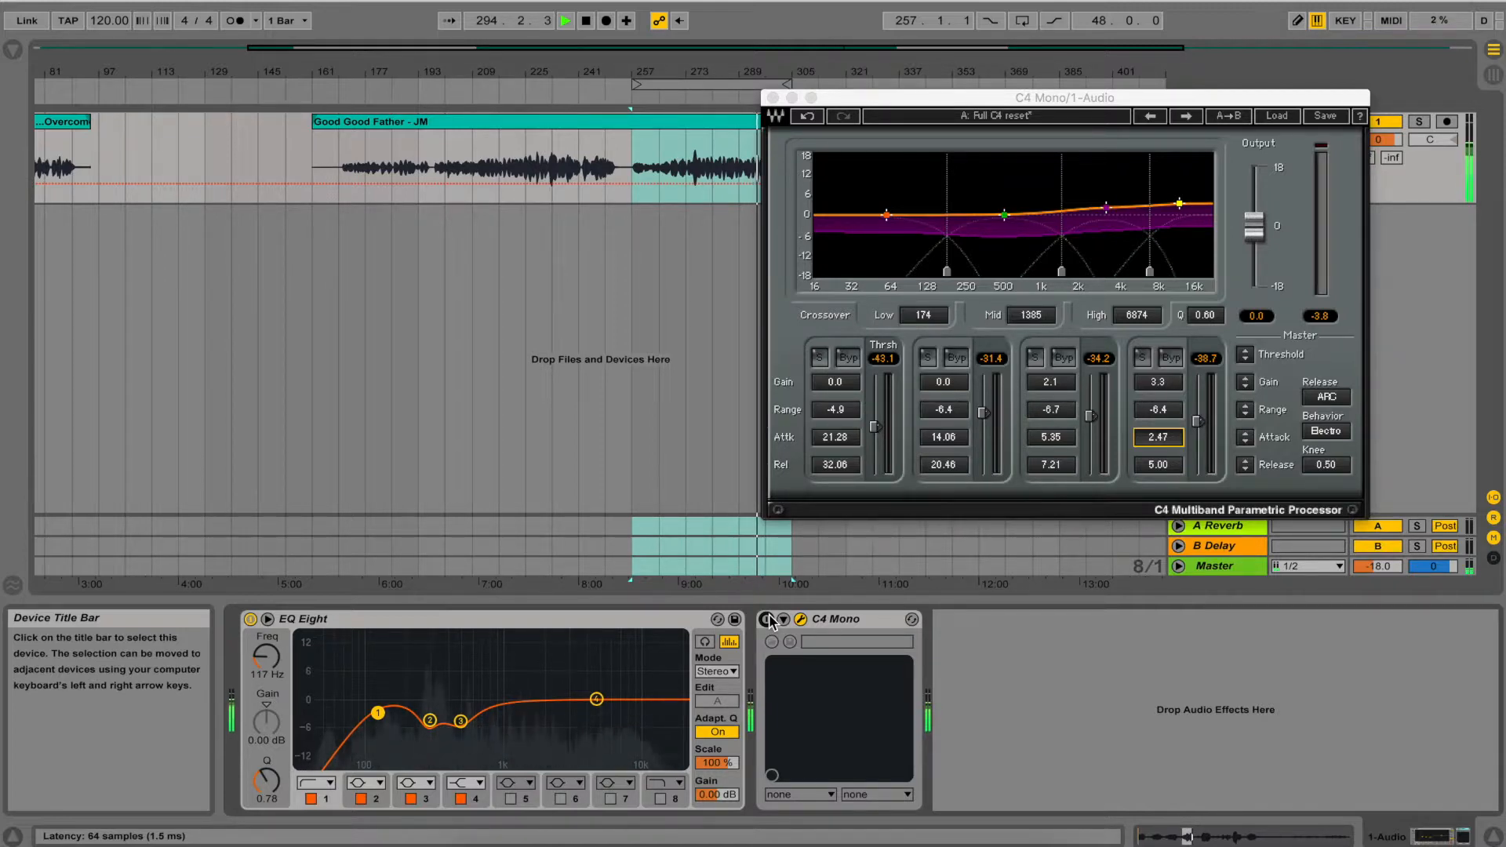
key(space)
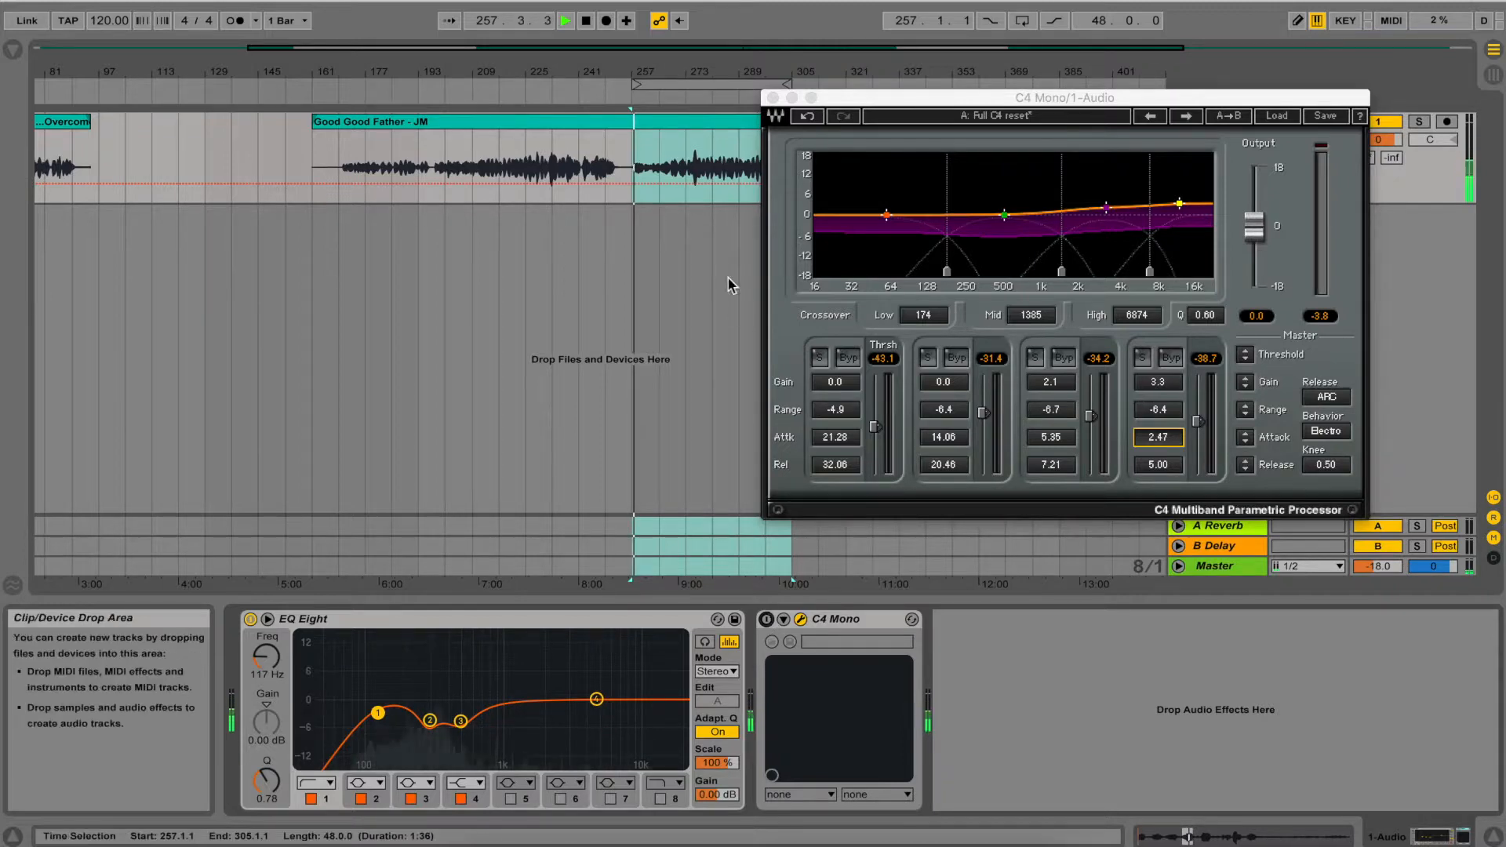
click(766, 620)
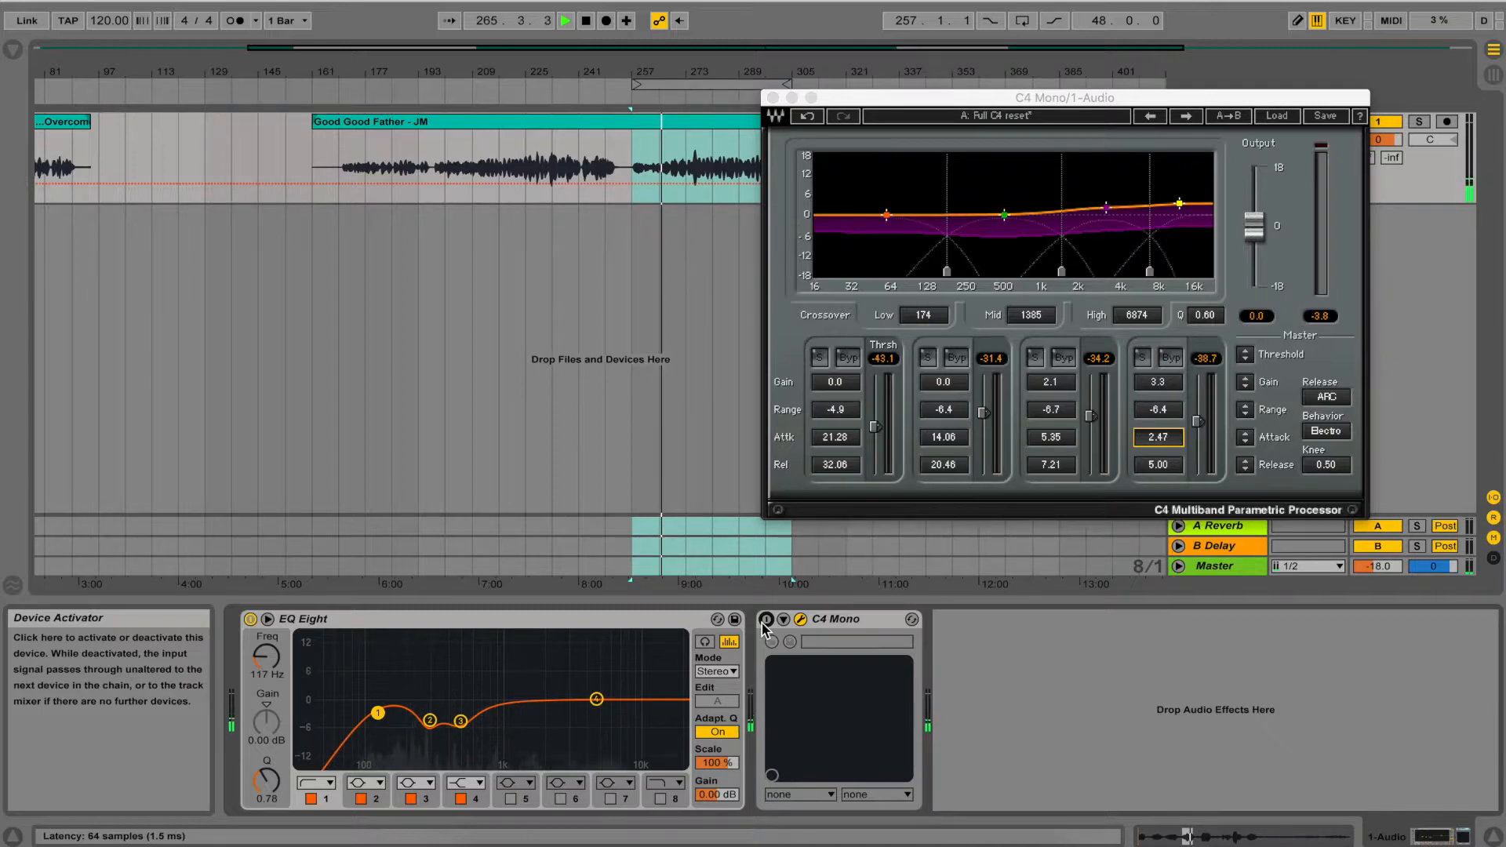
click(766, 620)
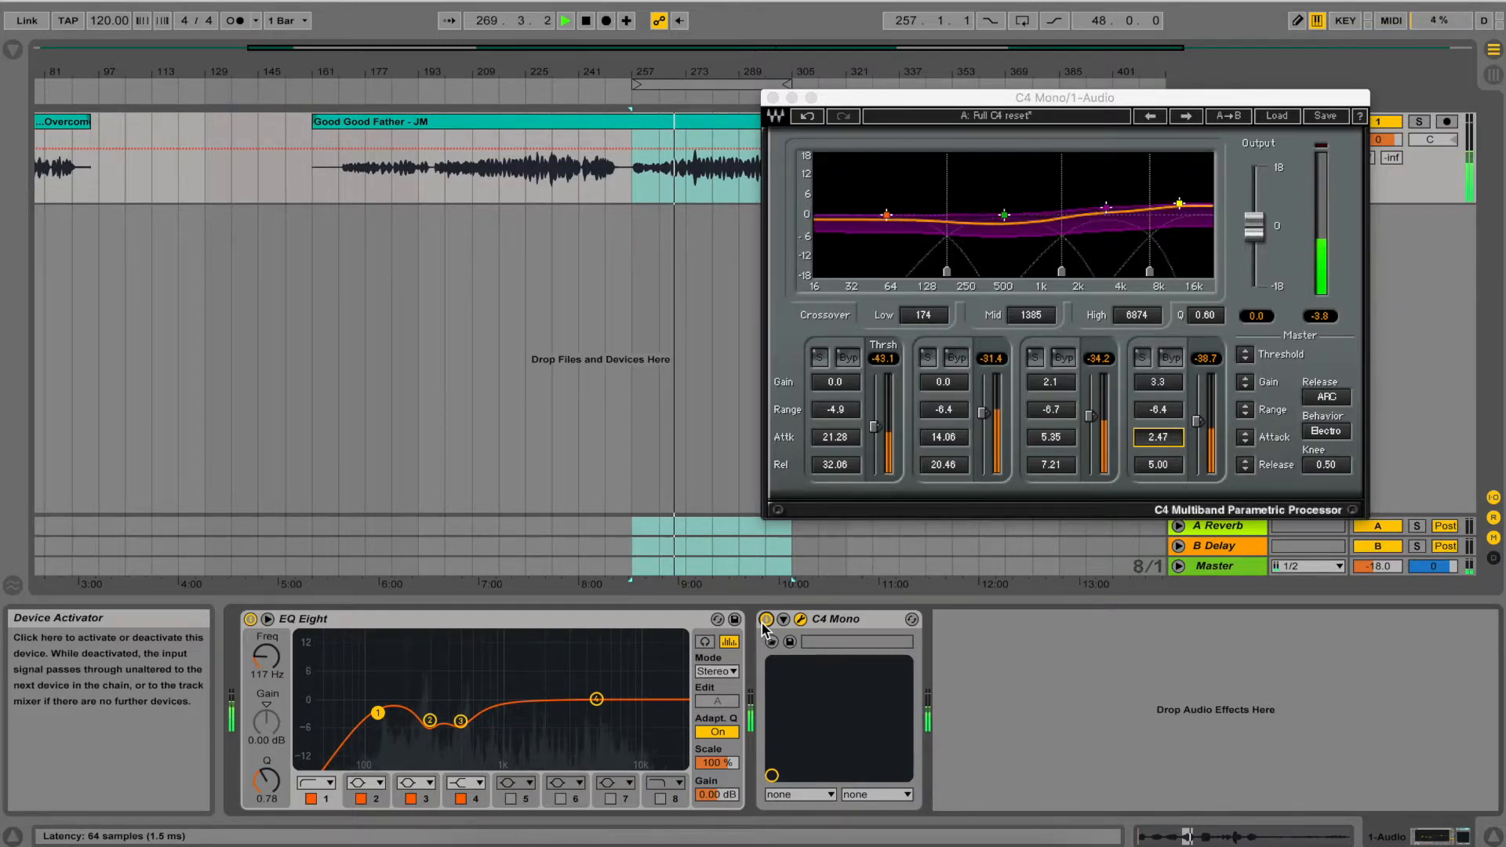
click(765, 620)
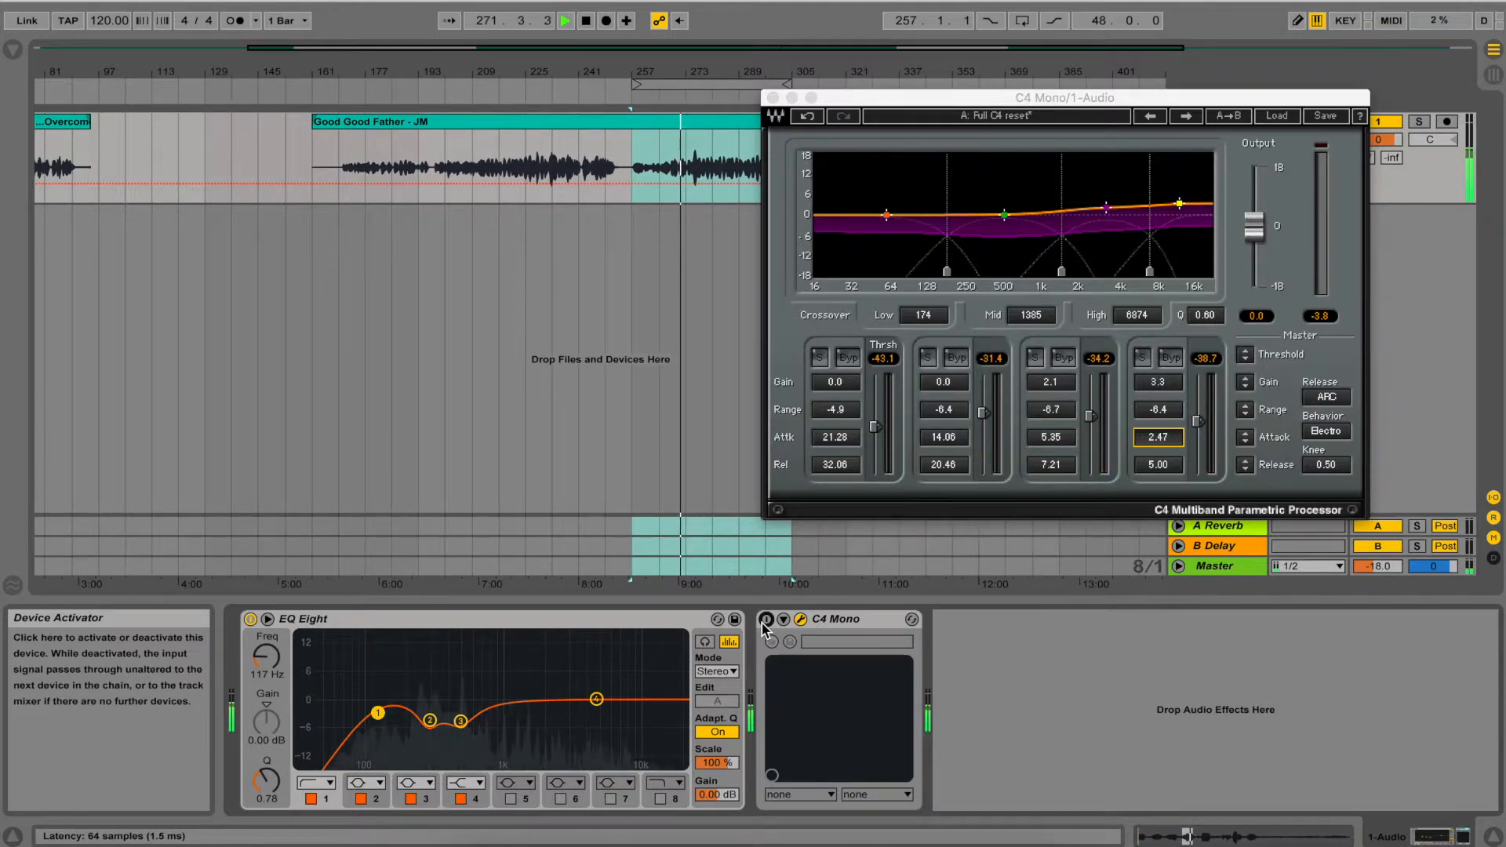
click(766, 619)
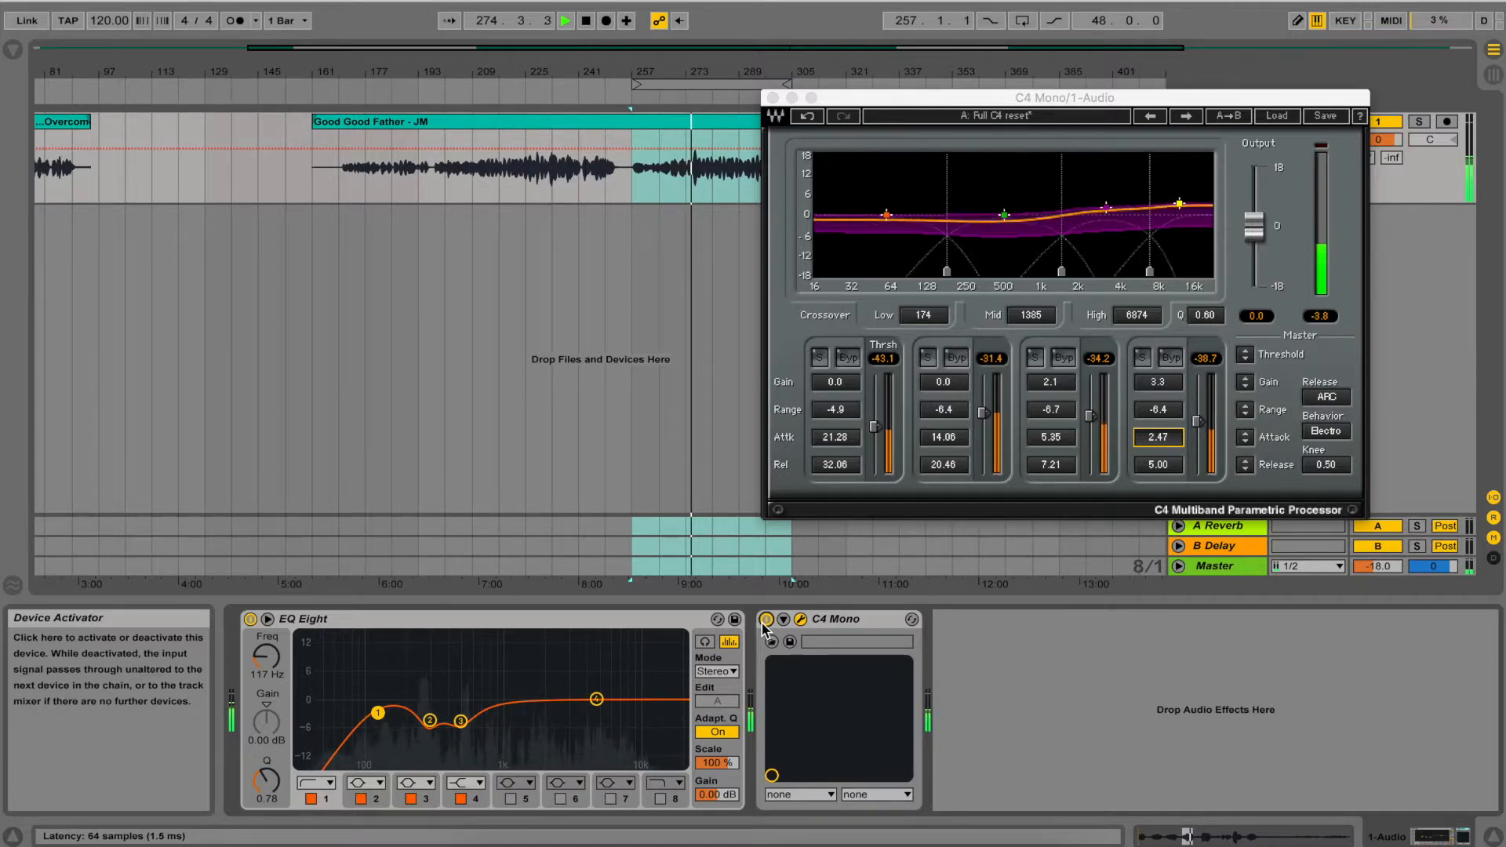
click(766, 619)
click(765, 620)
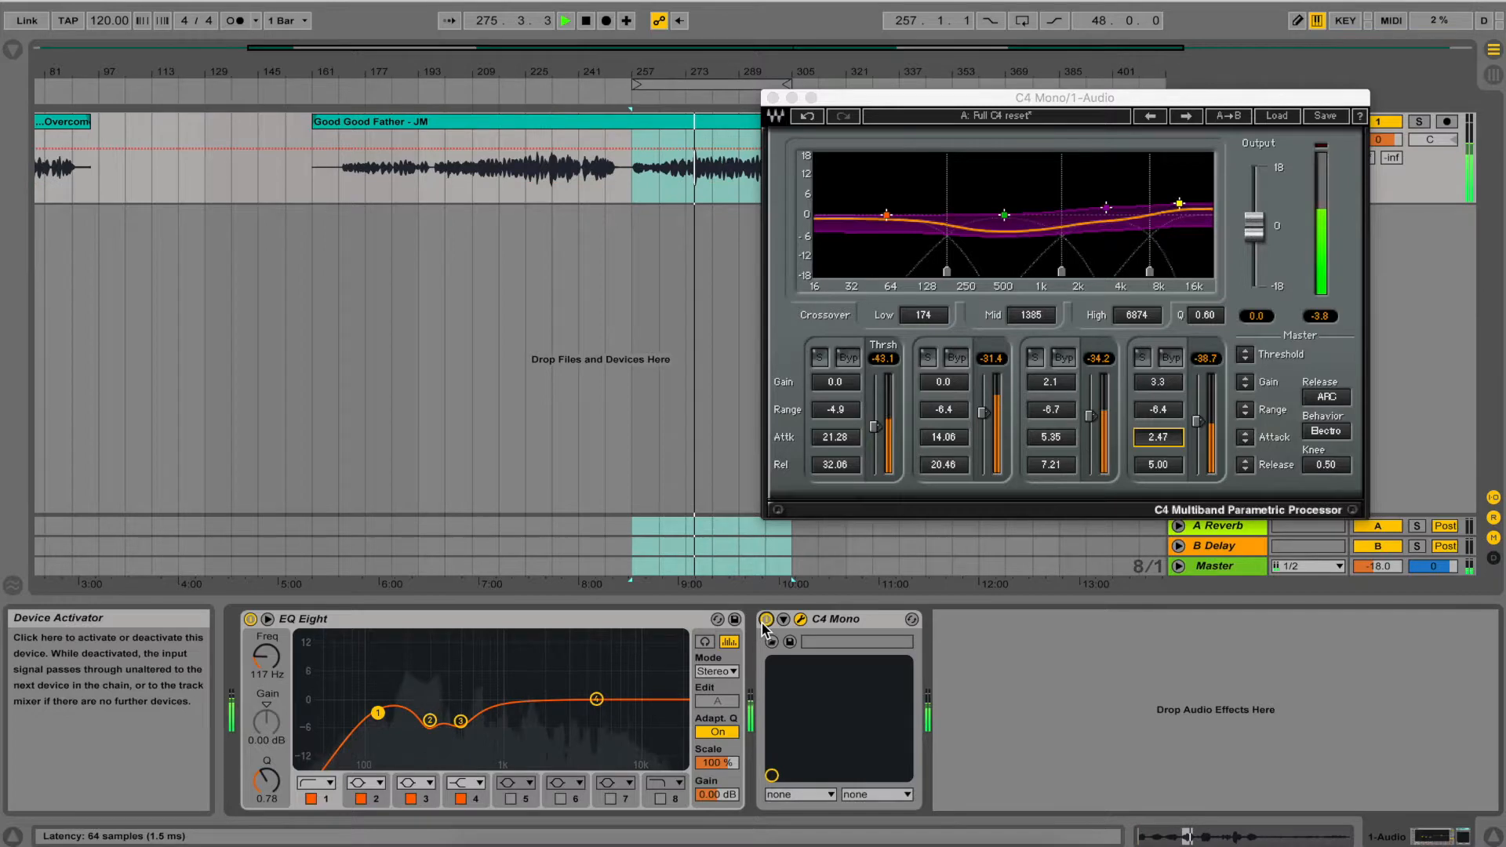
click(766, 620)
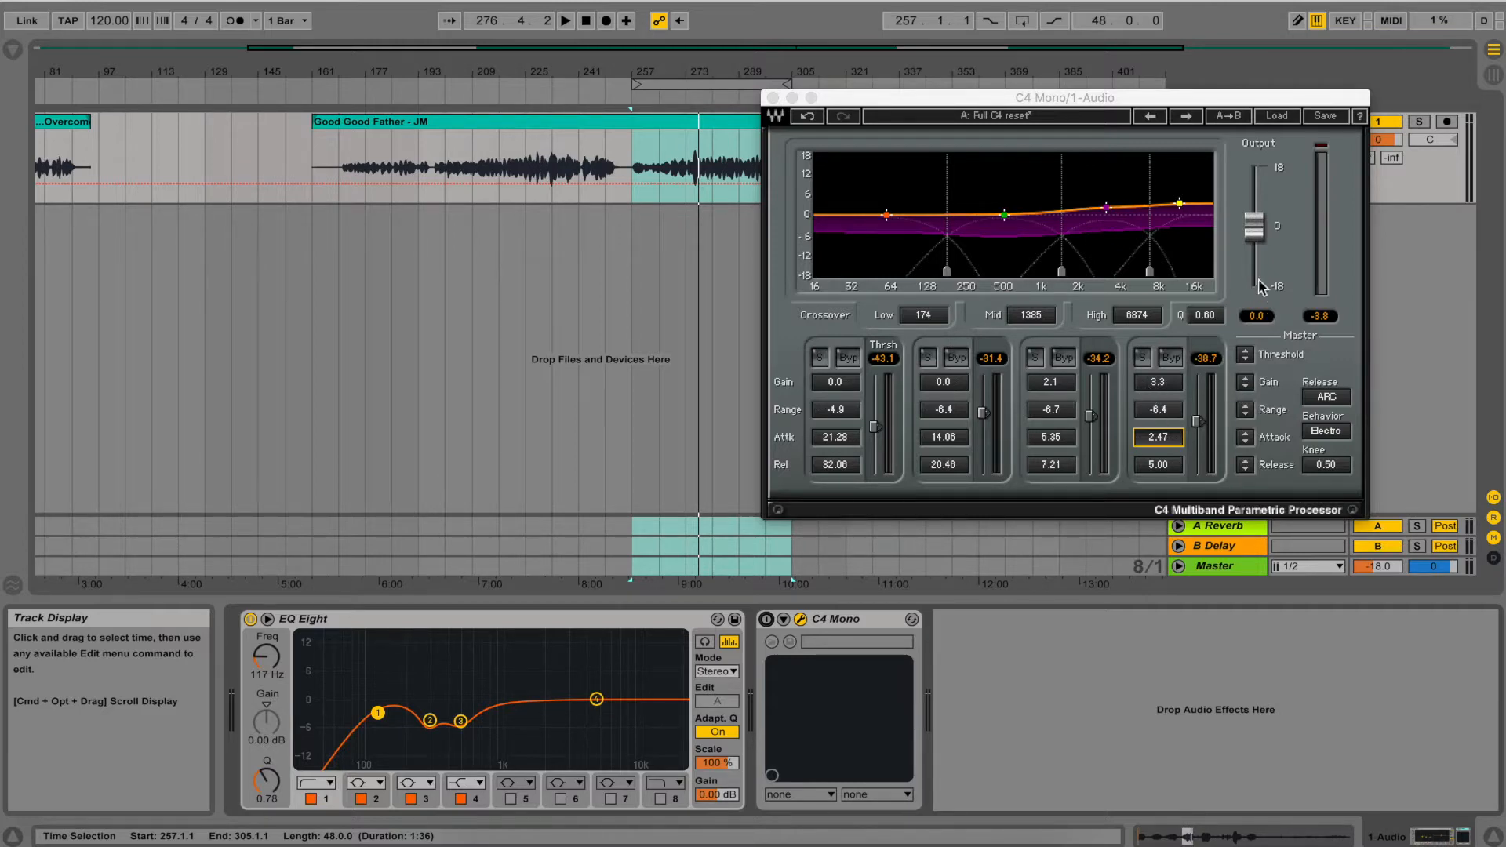
Raise the C4 output level to 1.5 and compare the vocal with the device switched on and off during playback.
click(1255, 227)
drag(1256, 228, 1256, 221)
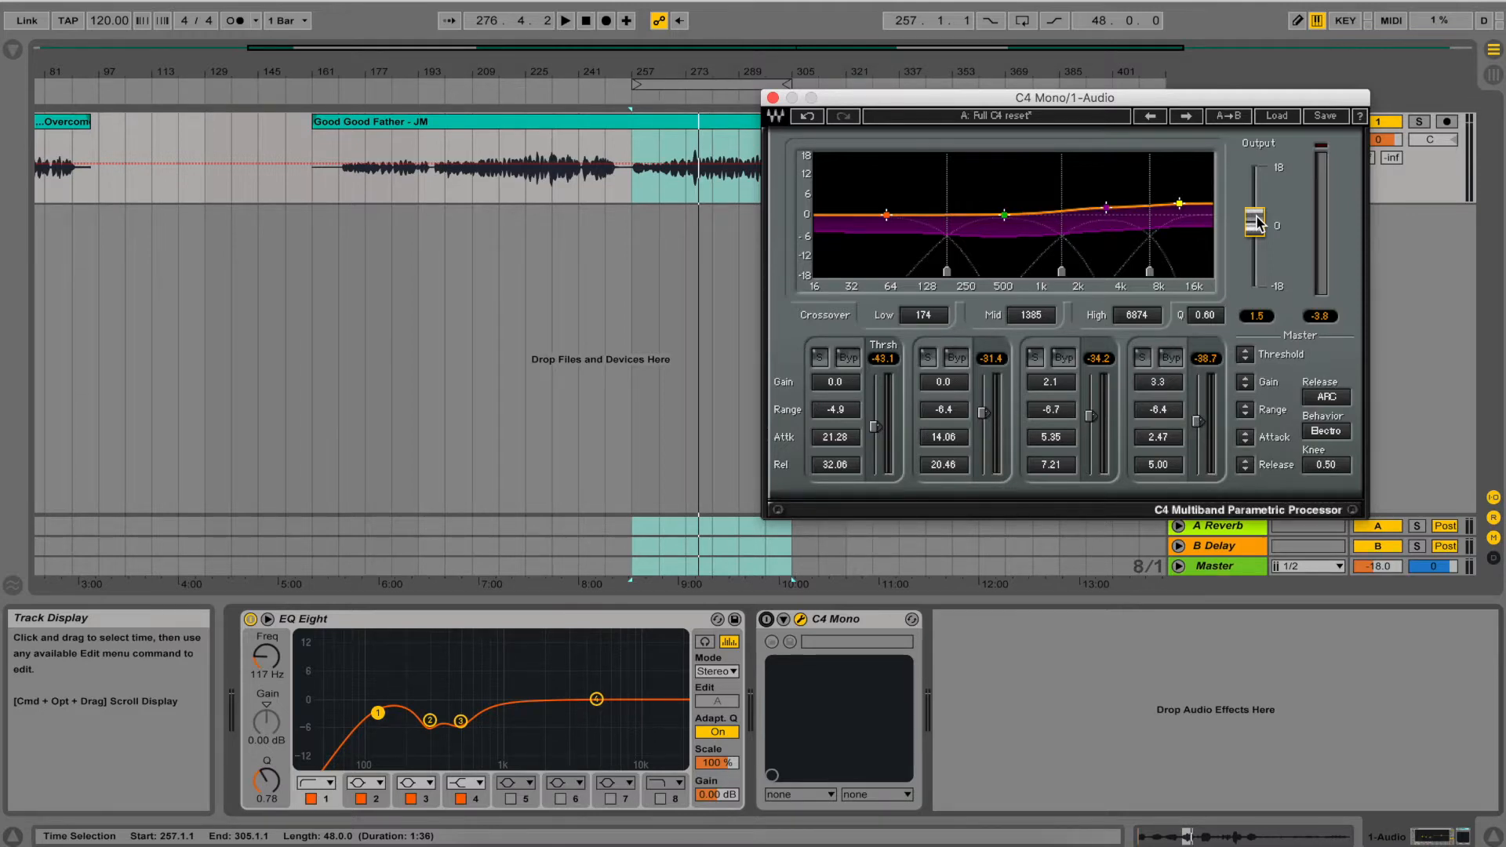
key(space)
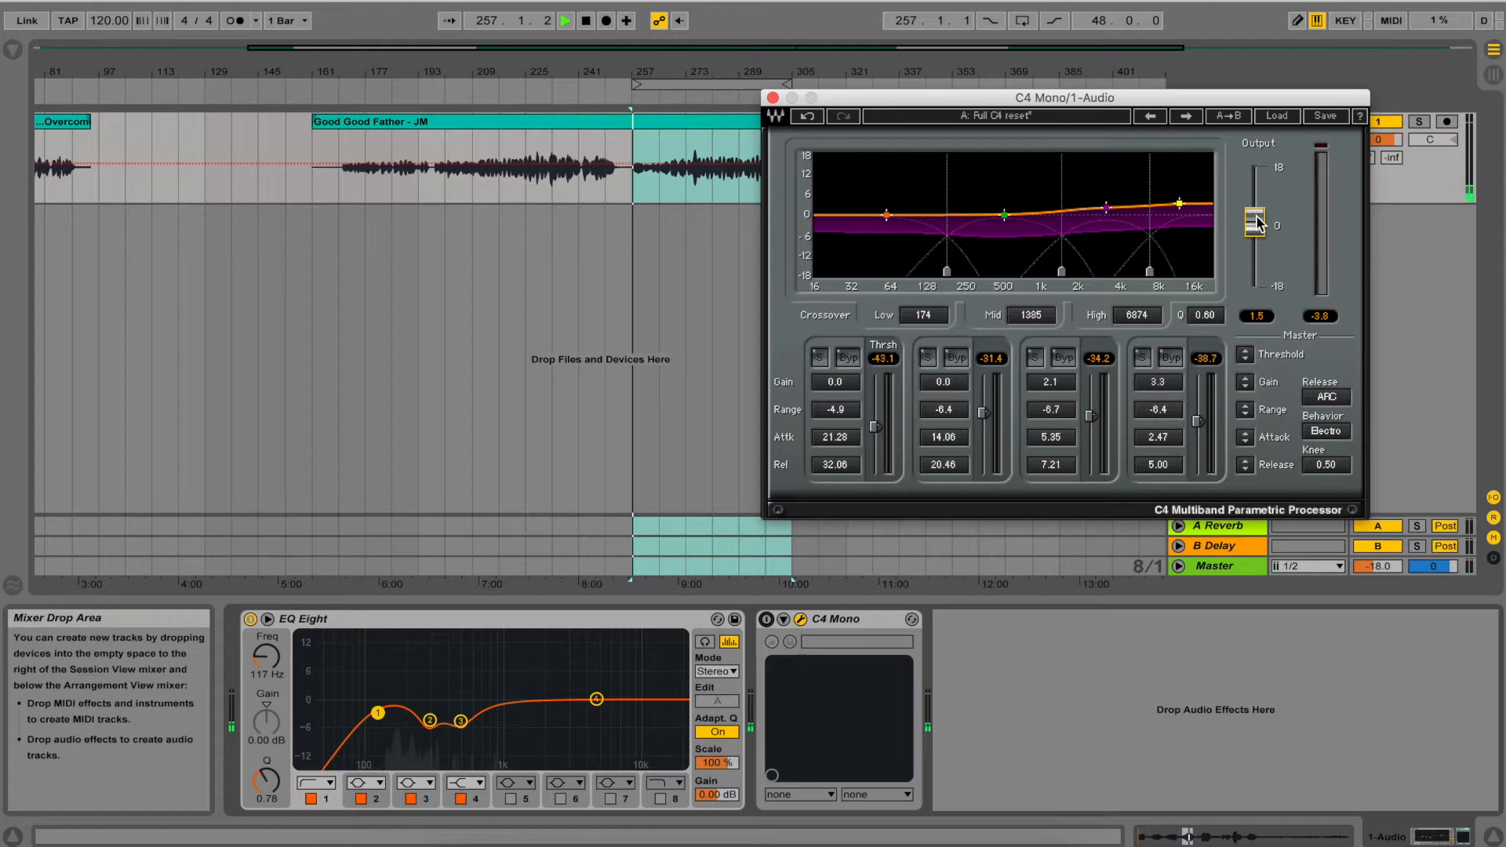
click(766, 620)
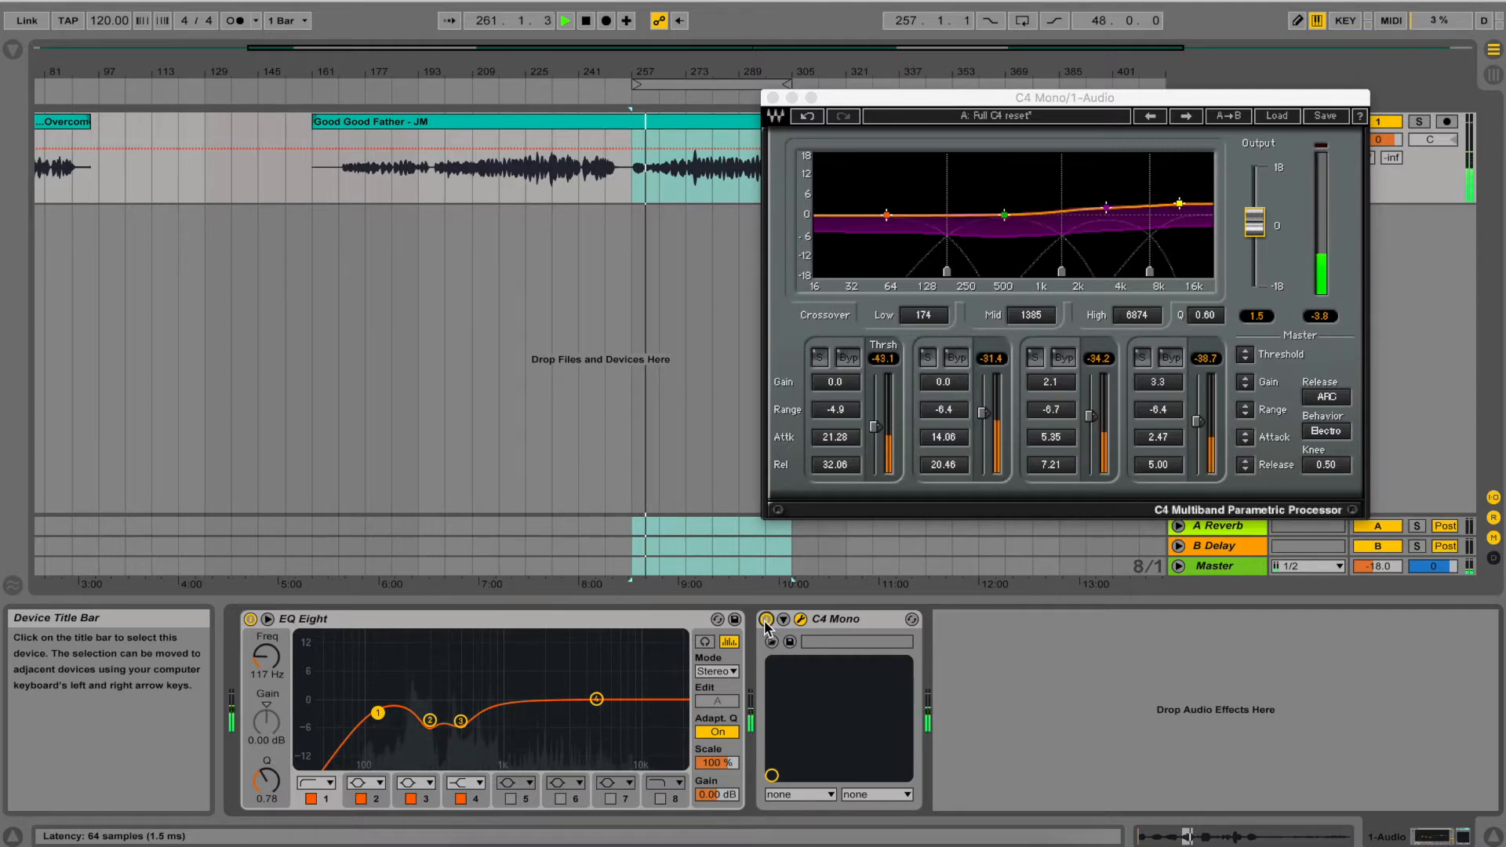
click(766, 620)
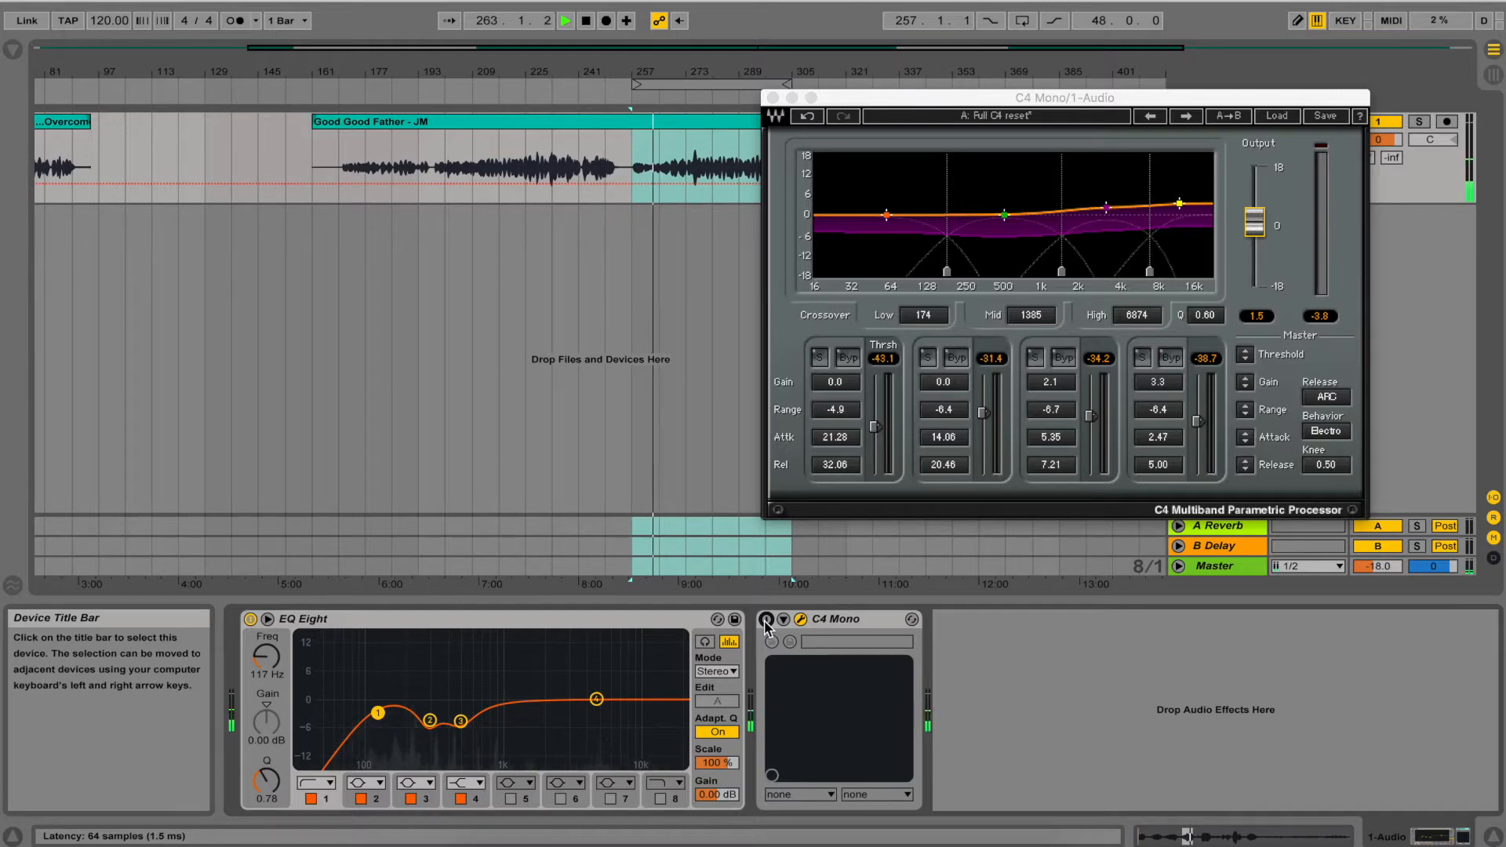
click(766, 620)
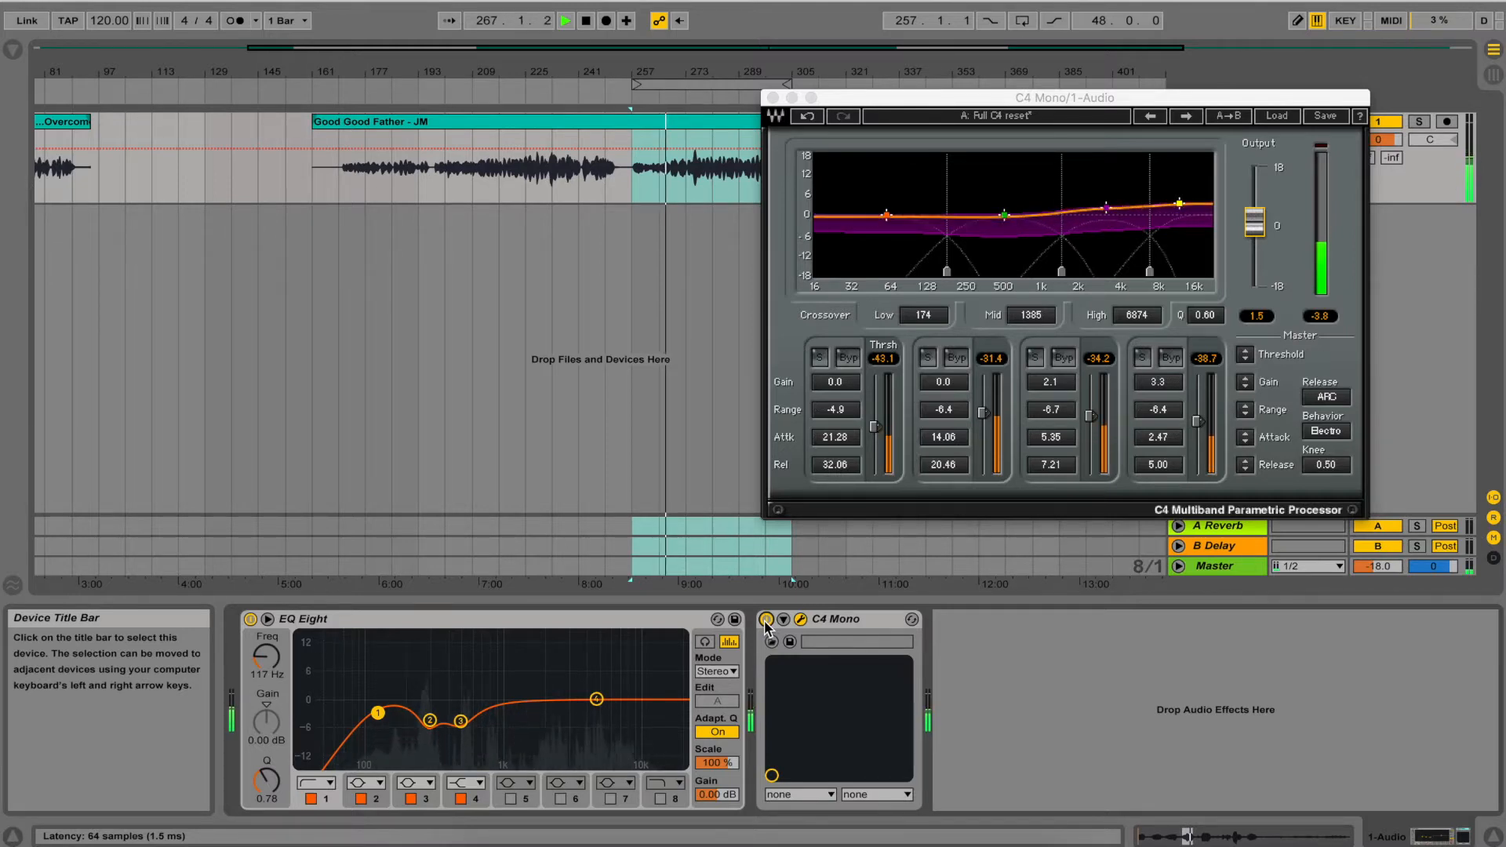
click(767, 620)
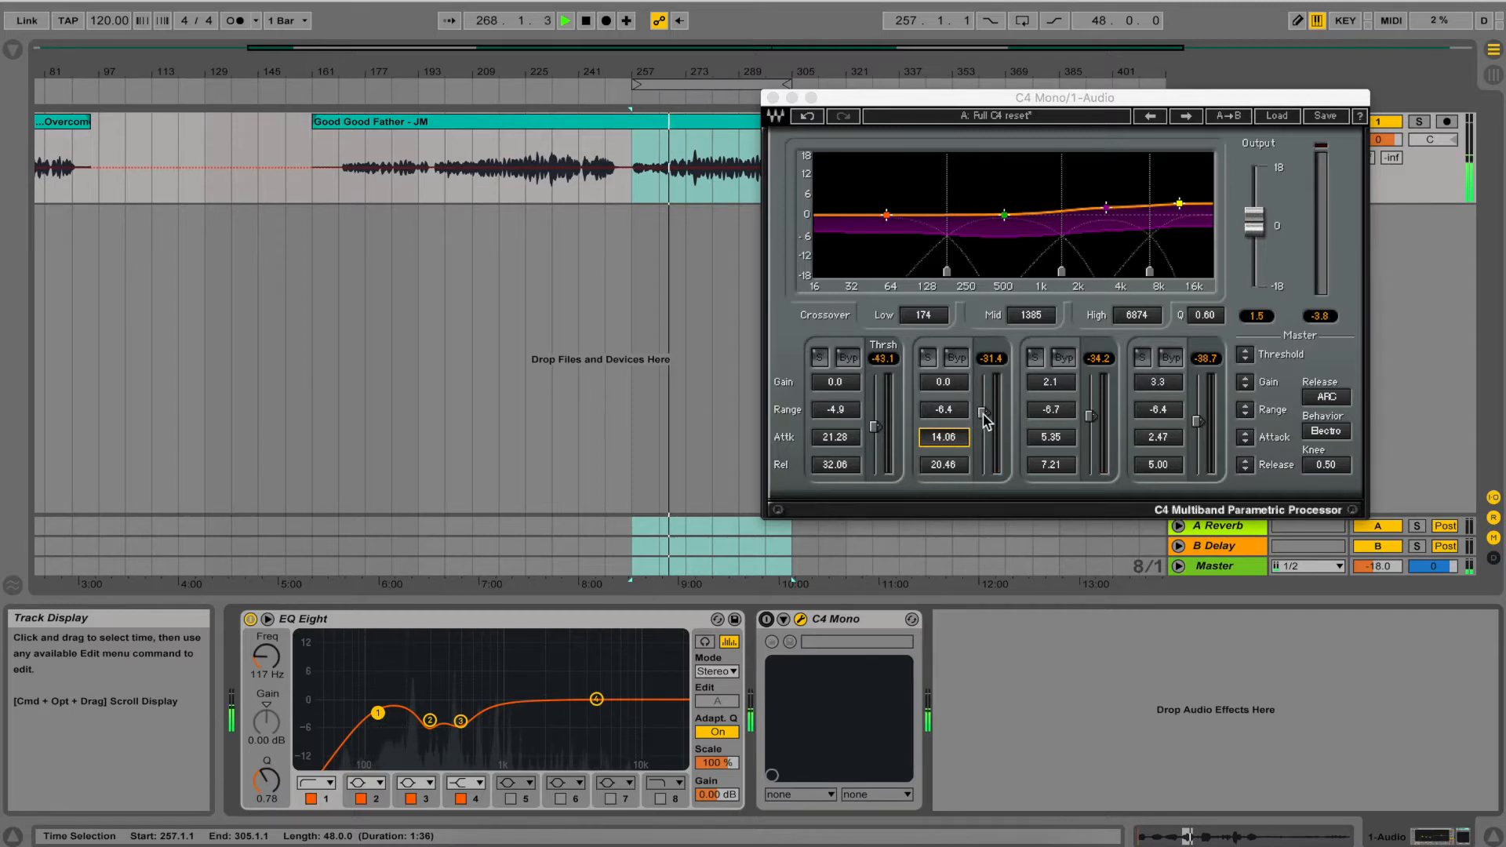
Lower the second band's threshold to -33.6 and compare the device on and off, leaving it enabled with playback stopped.
drag(983, 414, 985, 417)
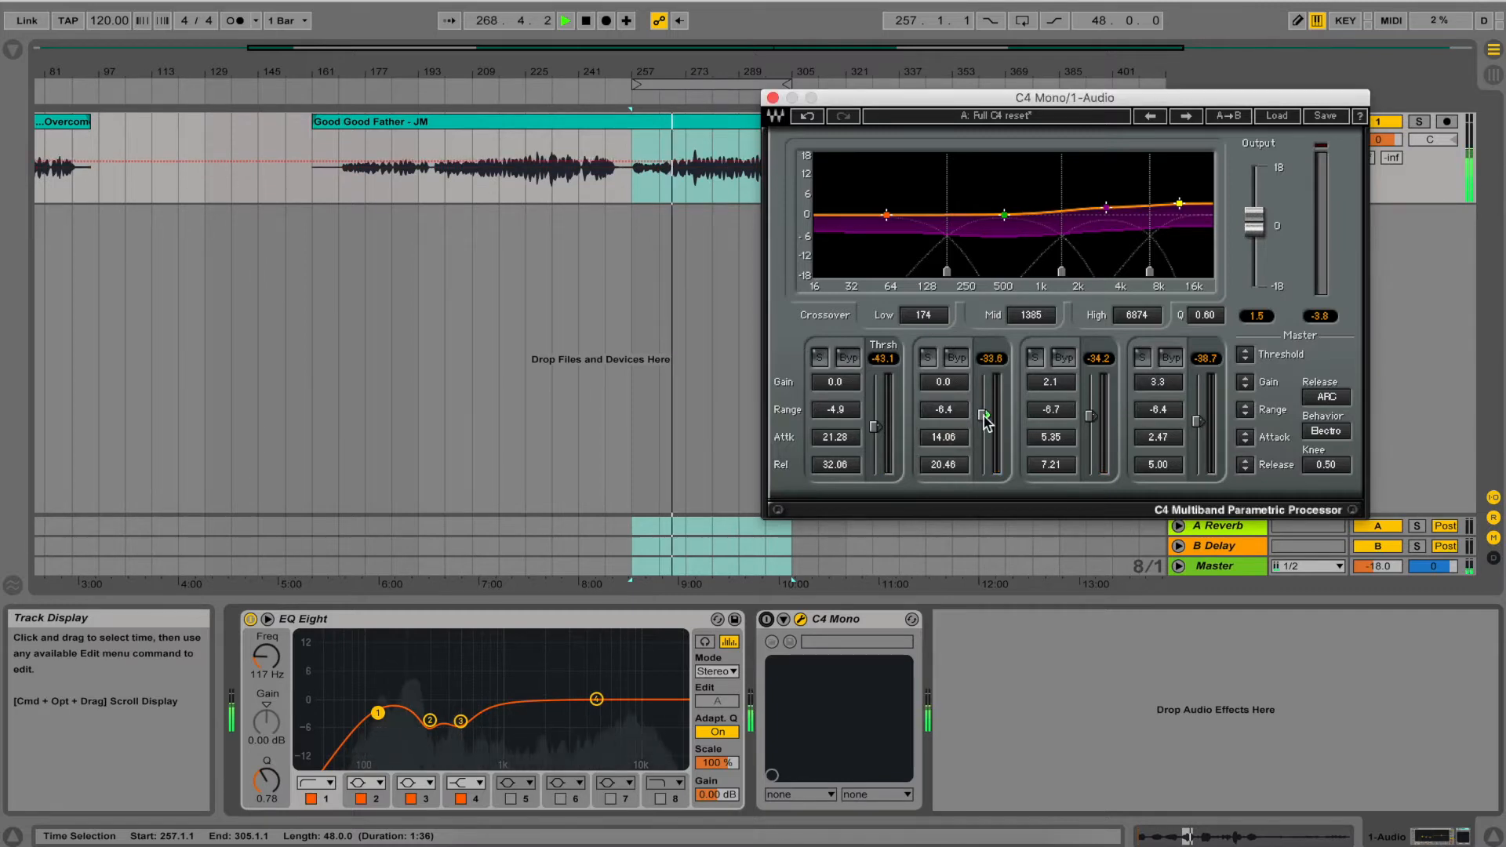
click(767, 620)
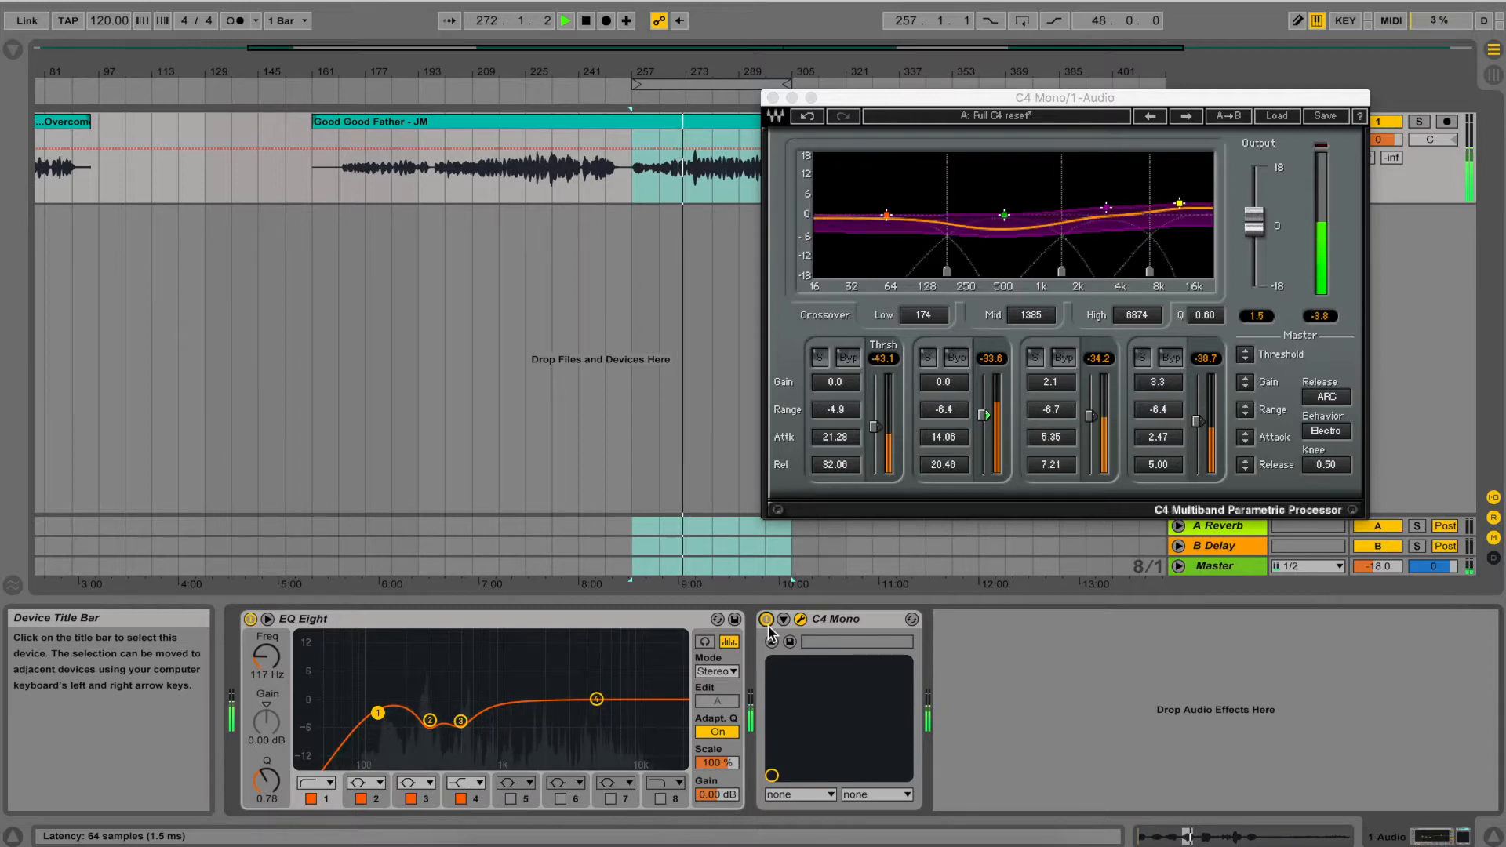
click(767, 620)
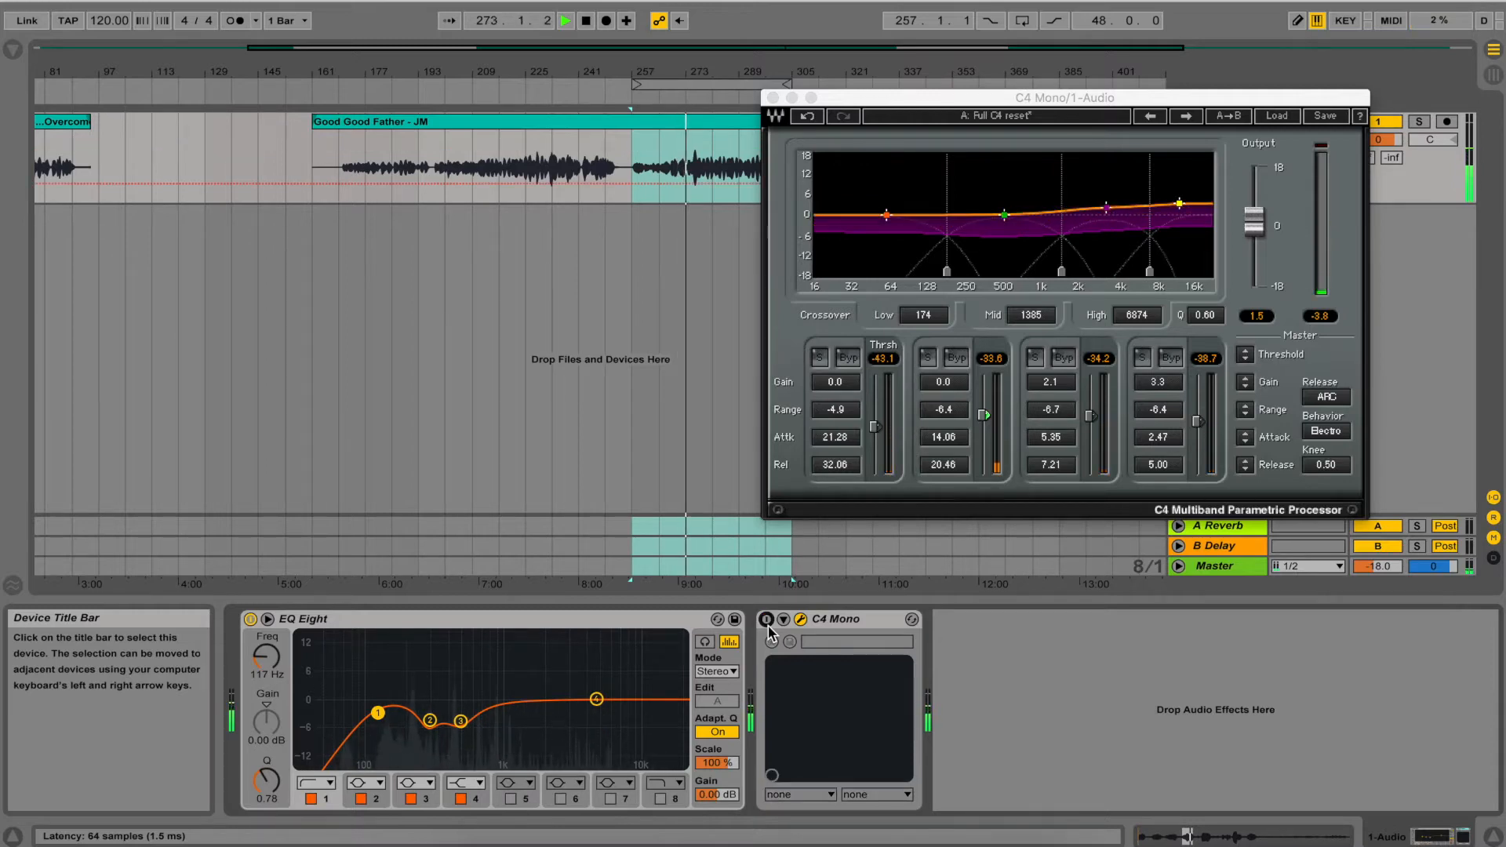
click(767, 620)
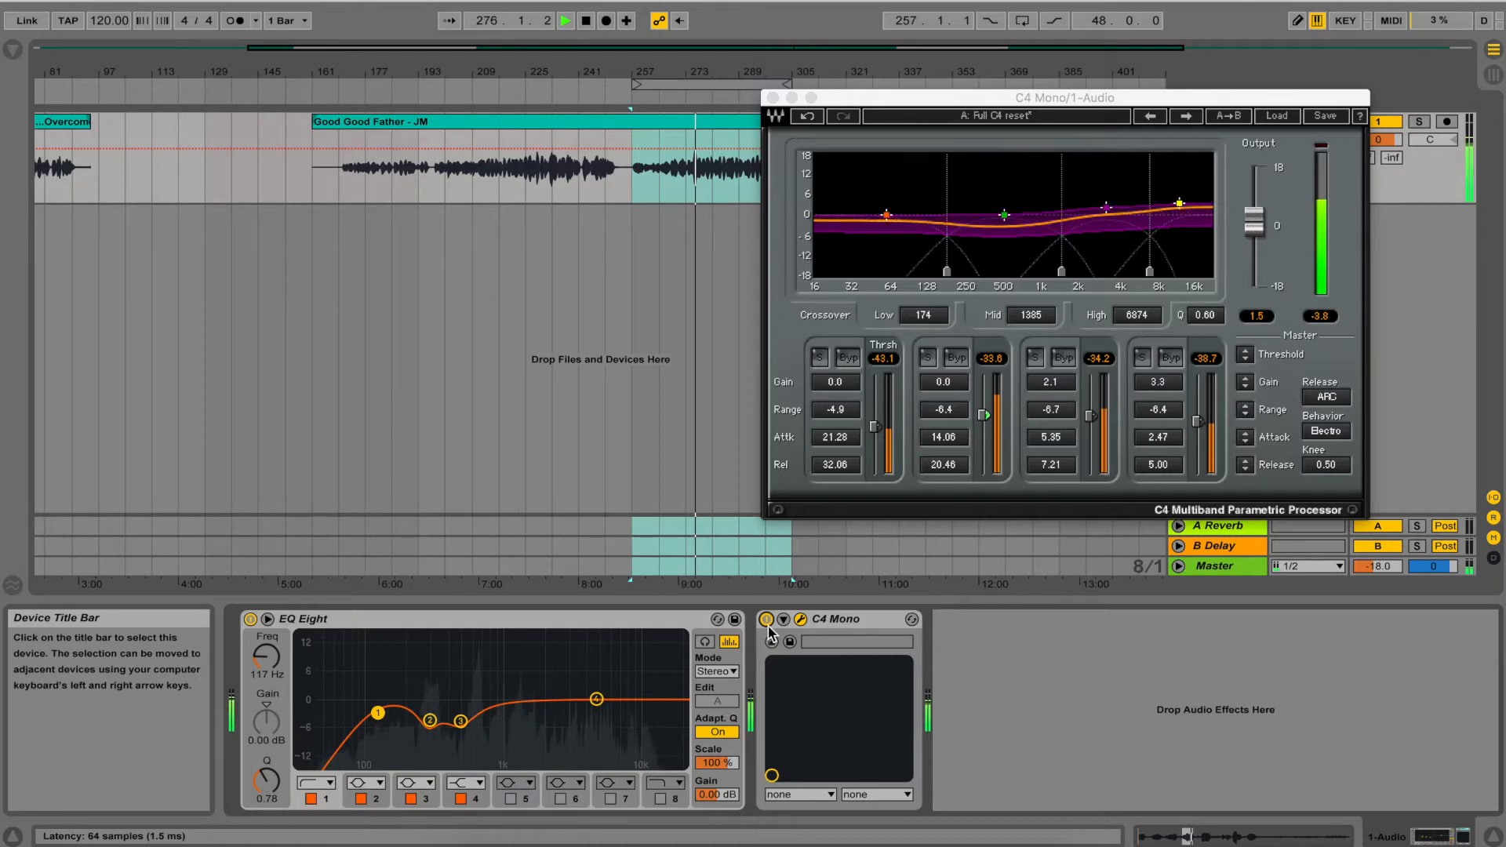
key(space)
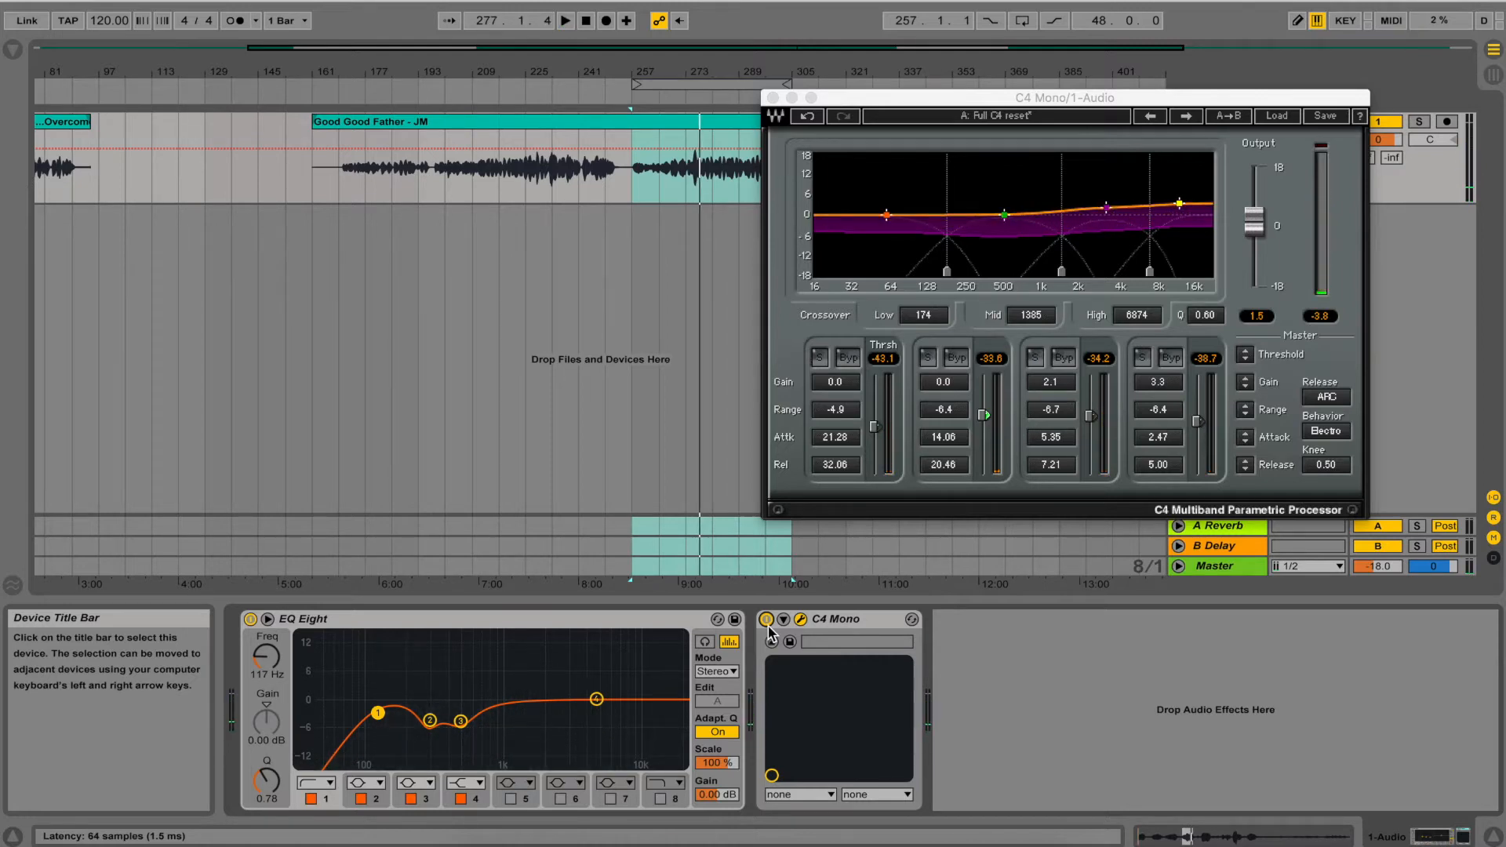